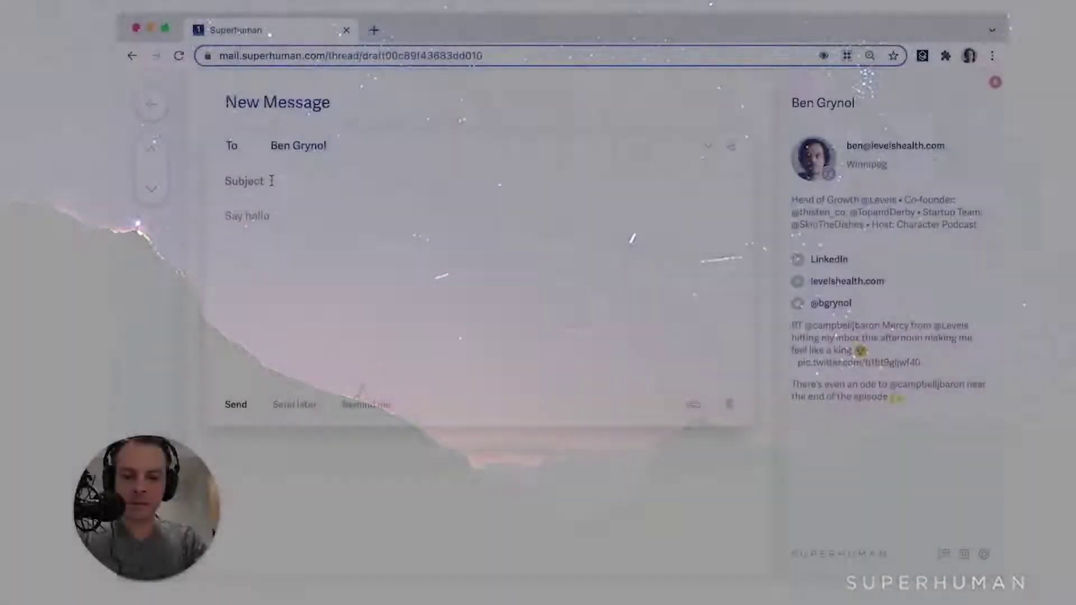
# Step: Send the email 'Hey' with body 'this message is good.', then open it from Sent Mail
pyautogui.write('Hey')
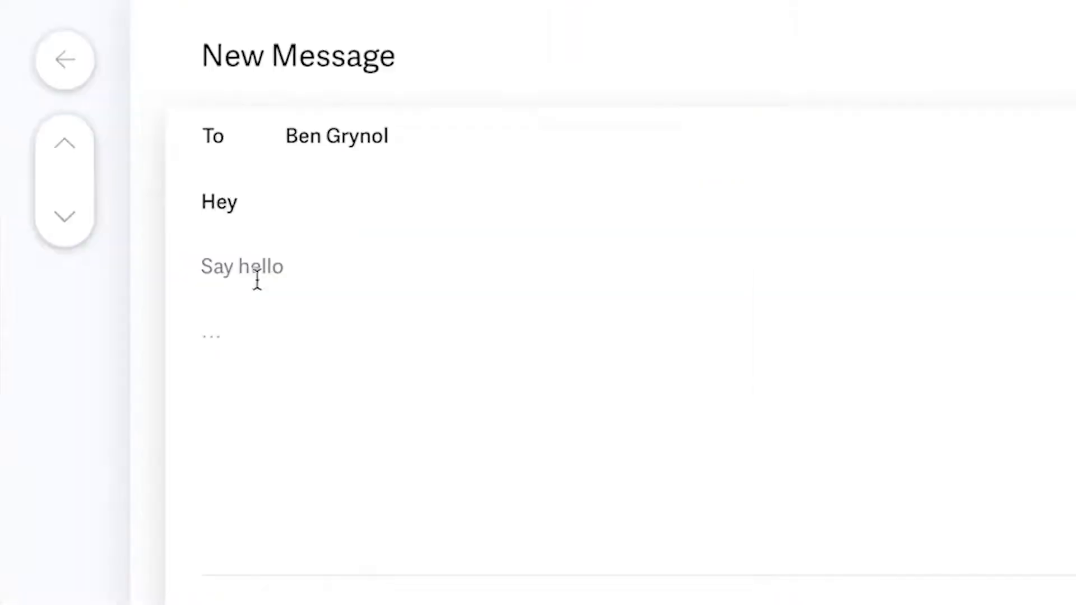
pyautogui.click(255, 223)
pyautogui.write('this')
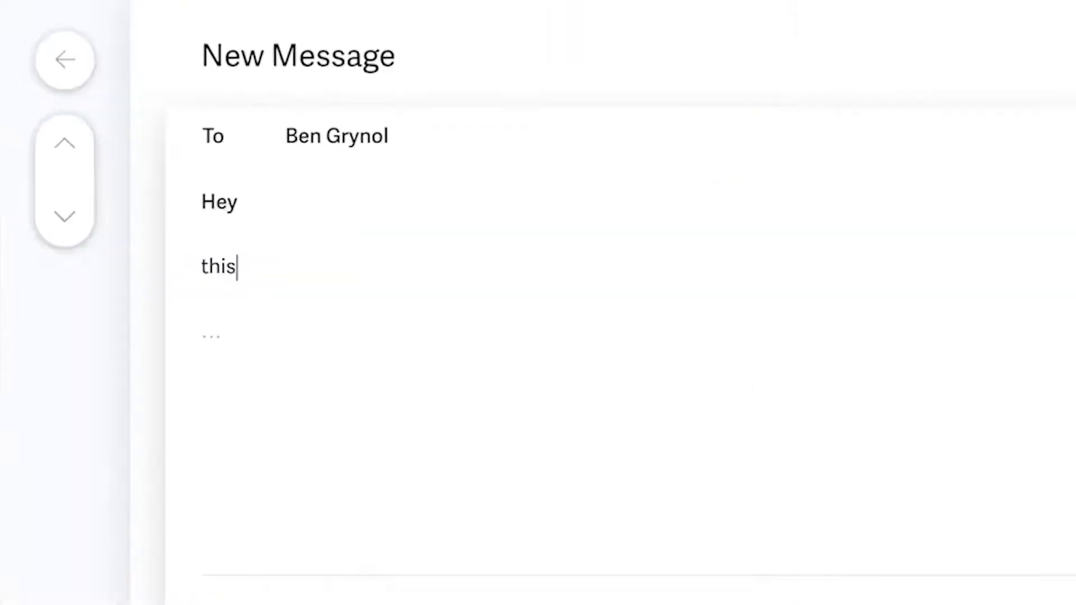
pyautogui.write(' message is go')
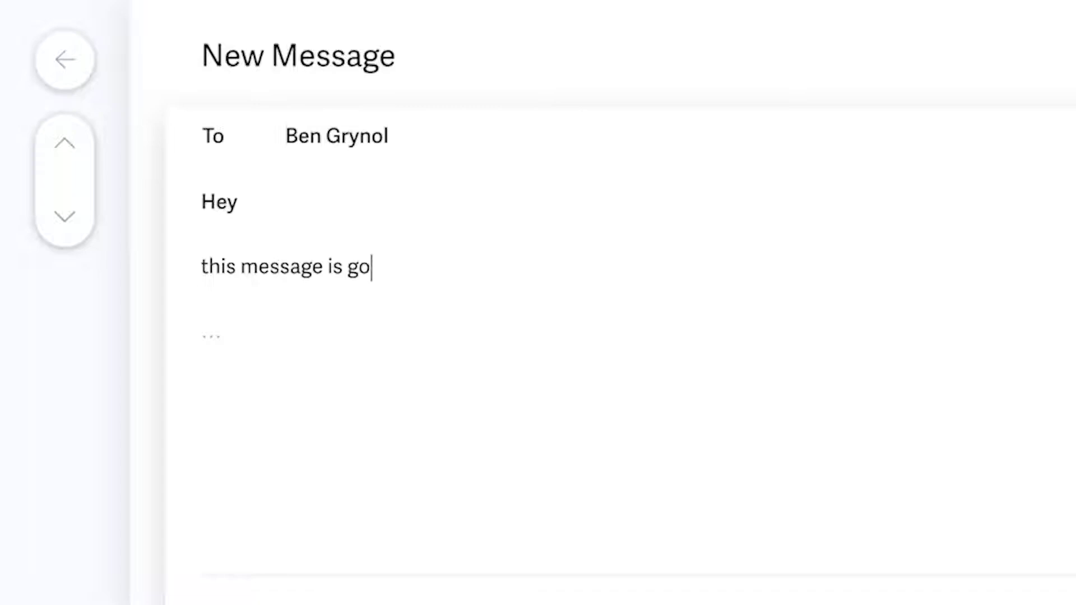
pyautogui.write('od.')
pyautogui.press('super+Return')
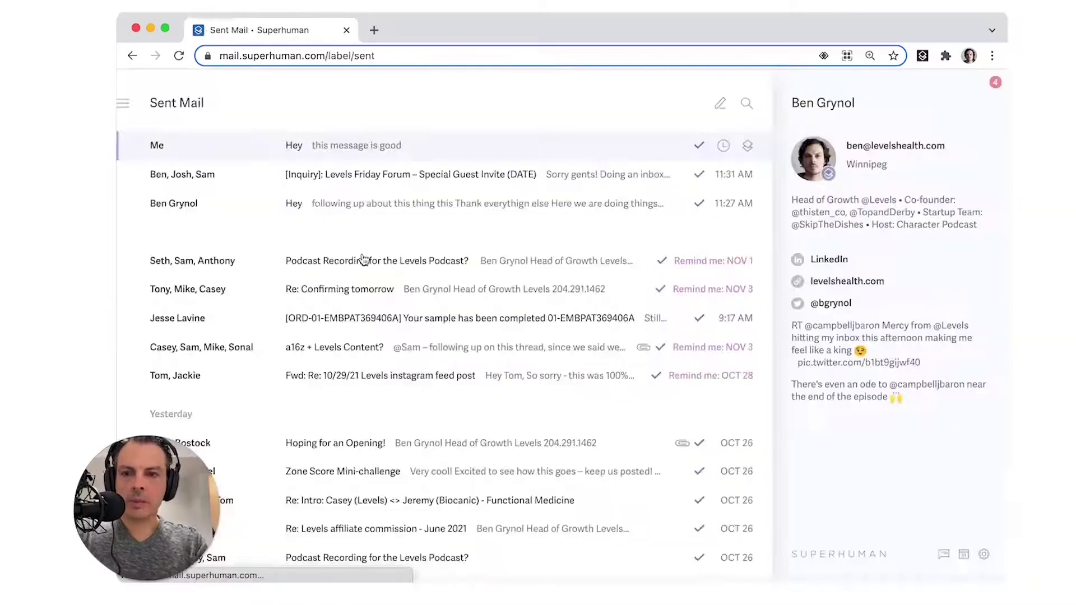
pyautogui.click(378, 144)
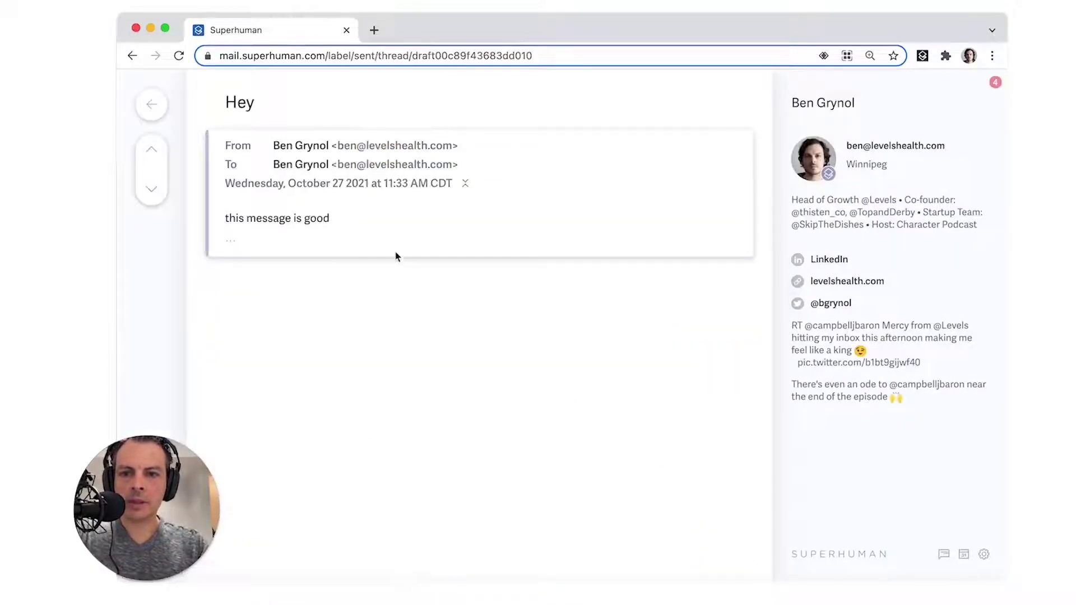
pyautogui.click(386, 238)
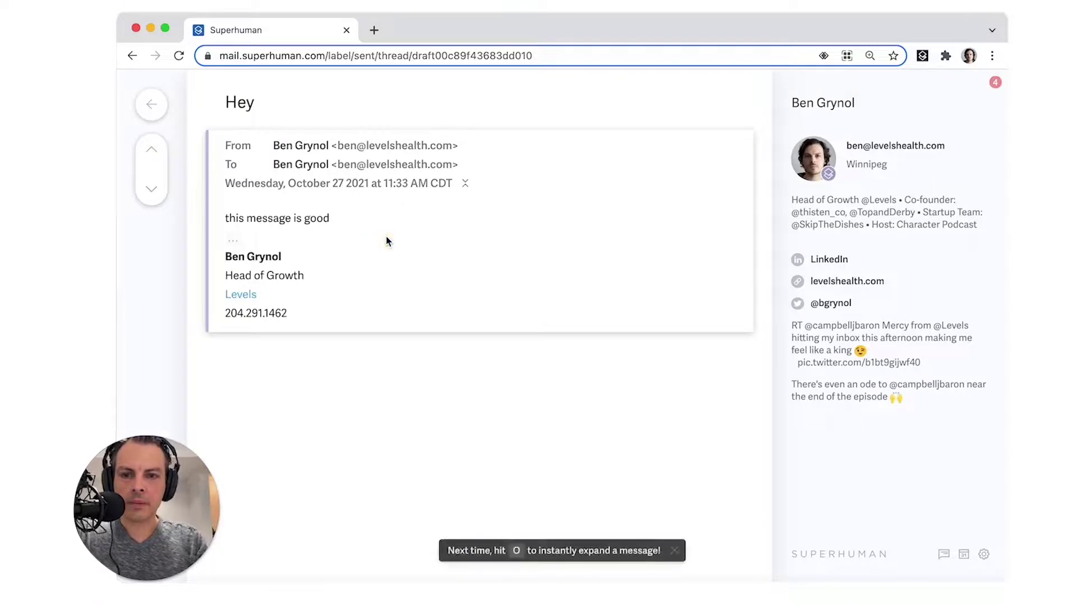
# Step: Set a reminder on the Hey thread for Friday at 12 pm
pyautogui.press('h')
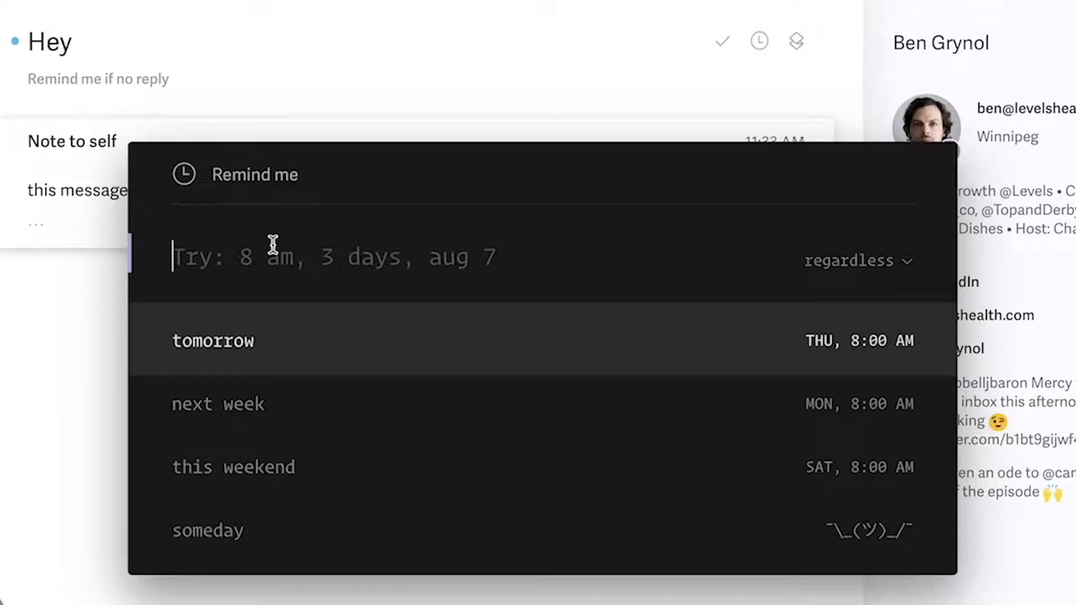
pyautogui.write('friday ')
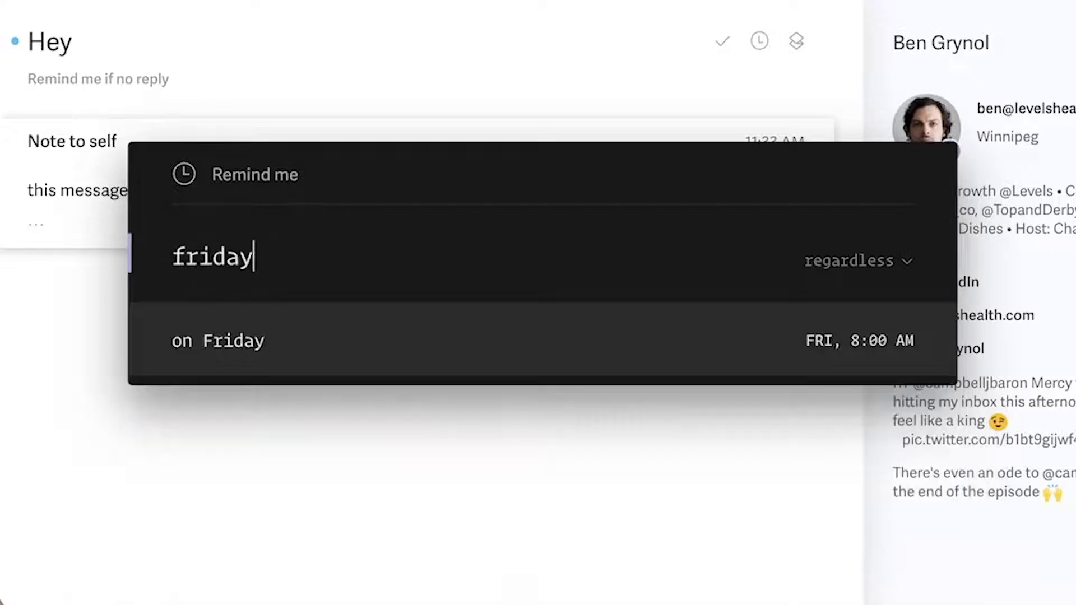
pyautogui.write('12')
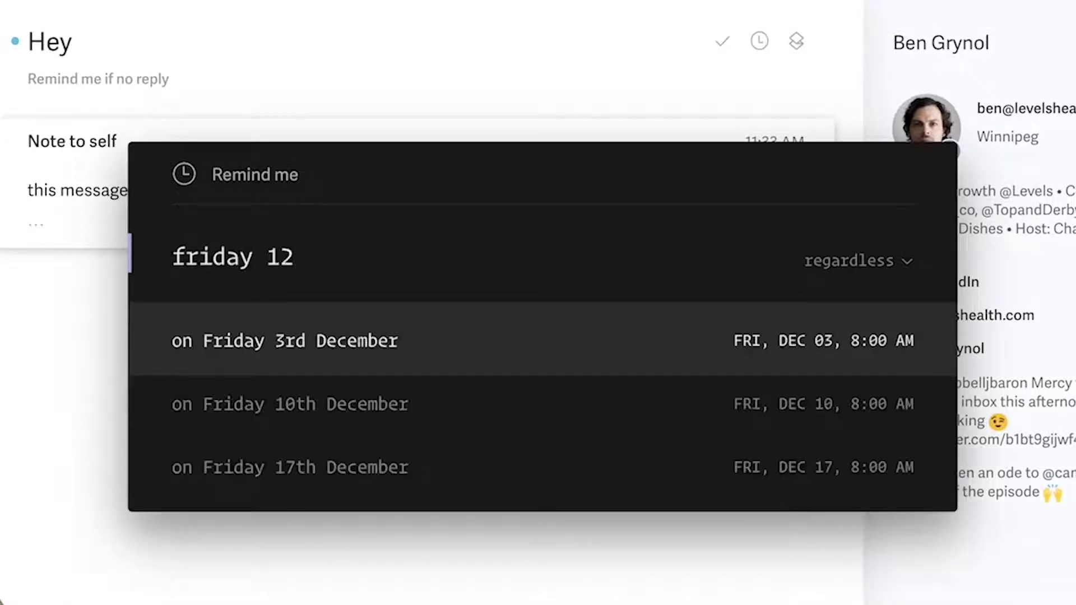
pyautogui.write('pm')
pyautogui.click(372, 343)
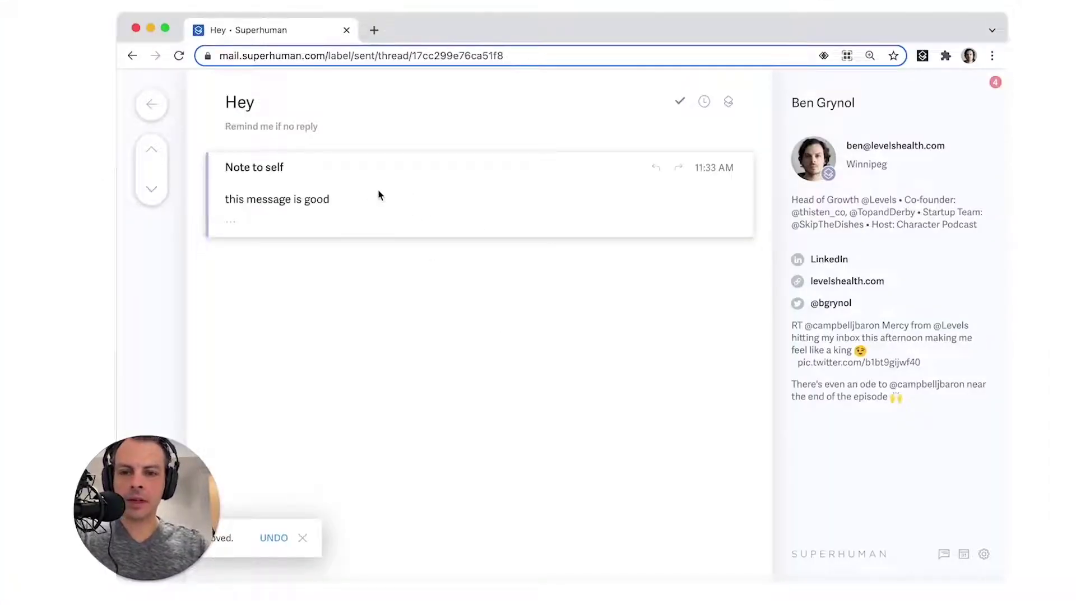
# Step: Send a short 'following up....etc' reply in the Hey thread and bring up the reminder options
pyautogui.write('rhey bill')
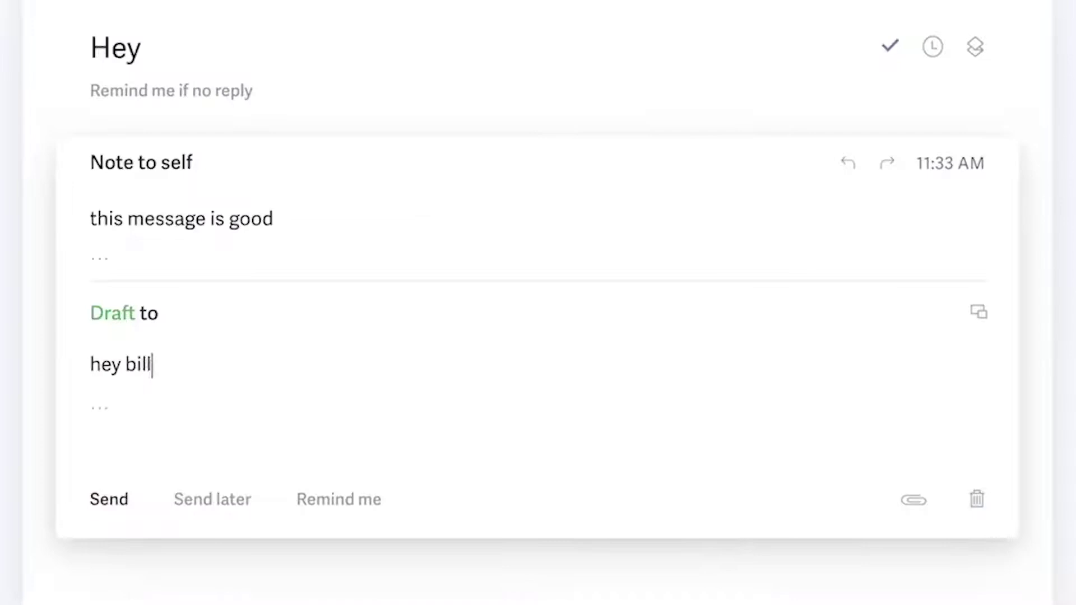
pyautogui.write('y, followin')
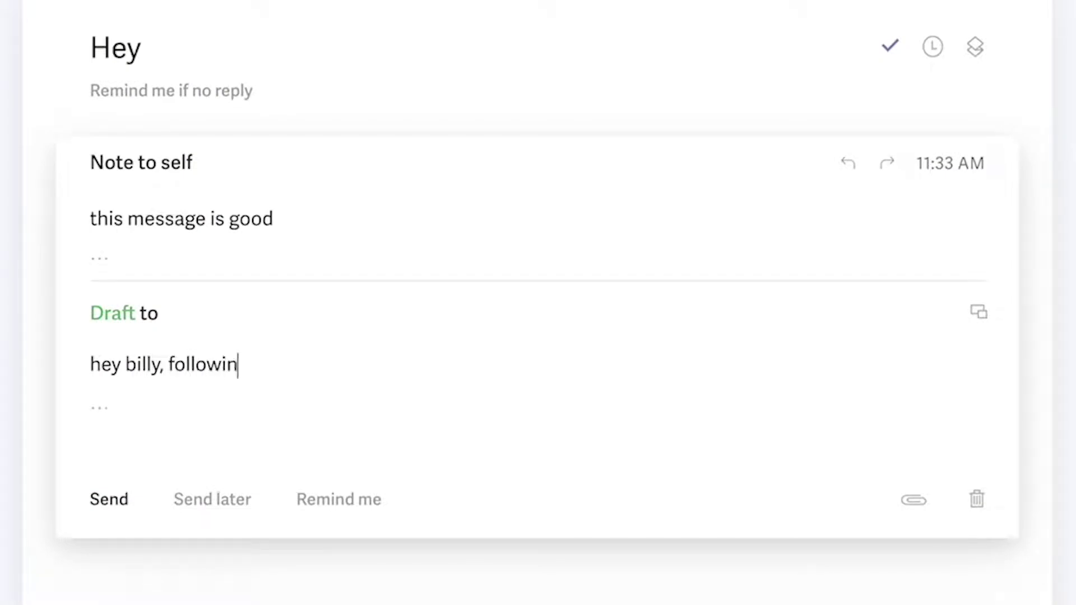
pyautogui.write('g up....etc')
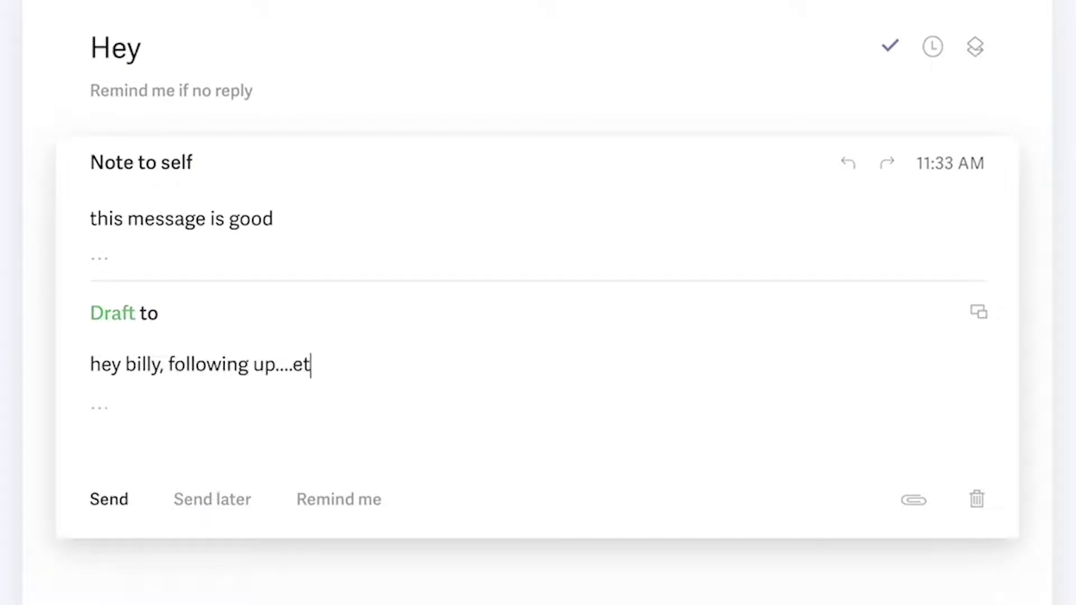
pyautogui.press('Return')
pyautogui.press('super+Return')
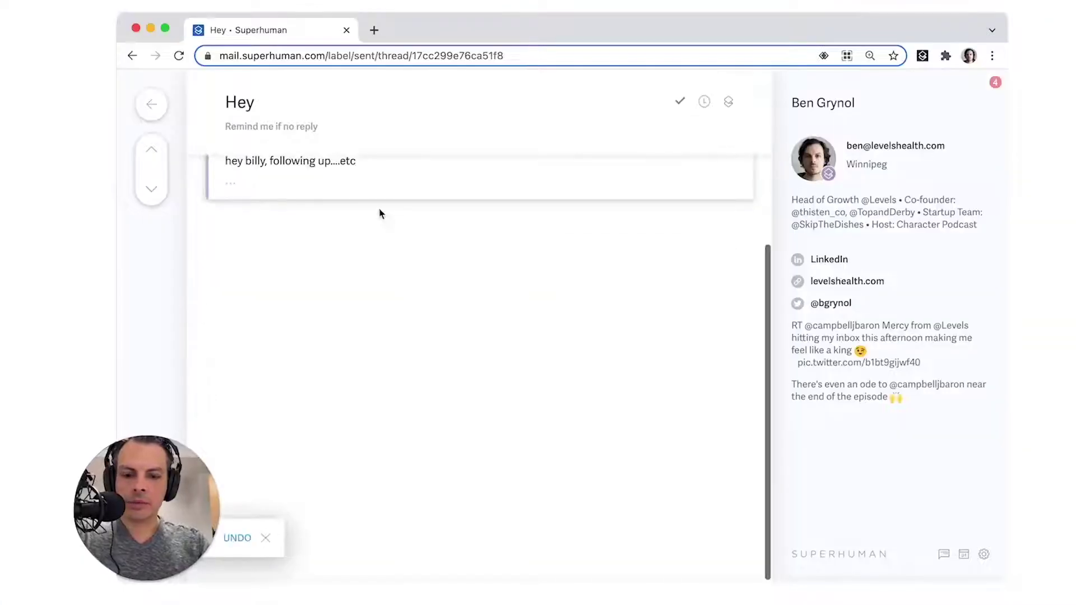
pyautogui.press('h')
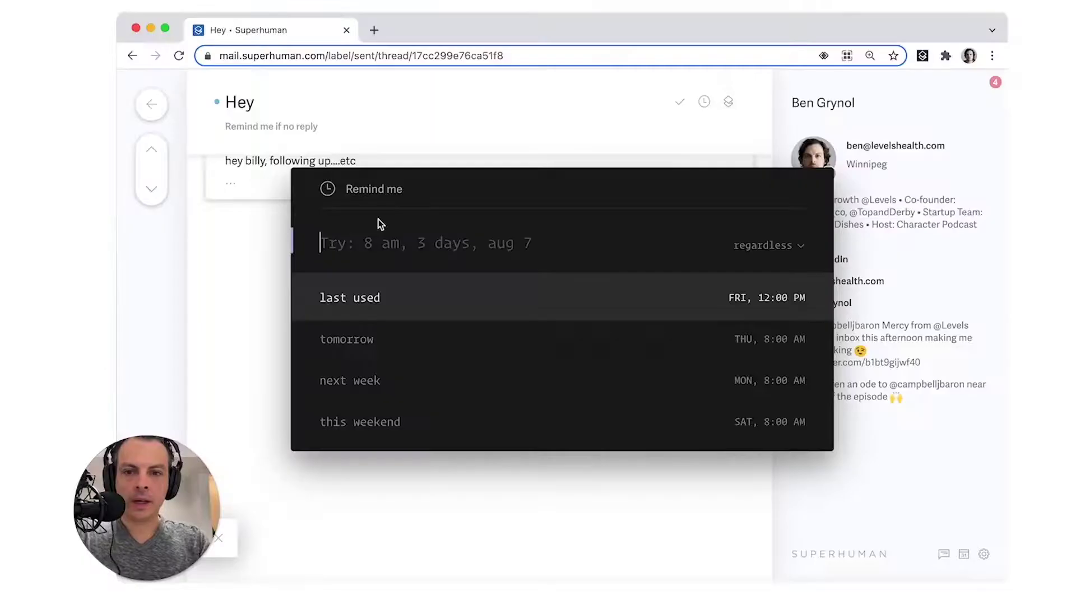
# Step: Set the Hey thread's reminder to Monday, November 1st at 3:30 pm
pyautogui.write('monday')
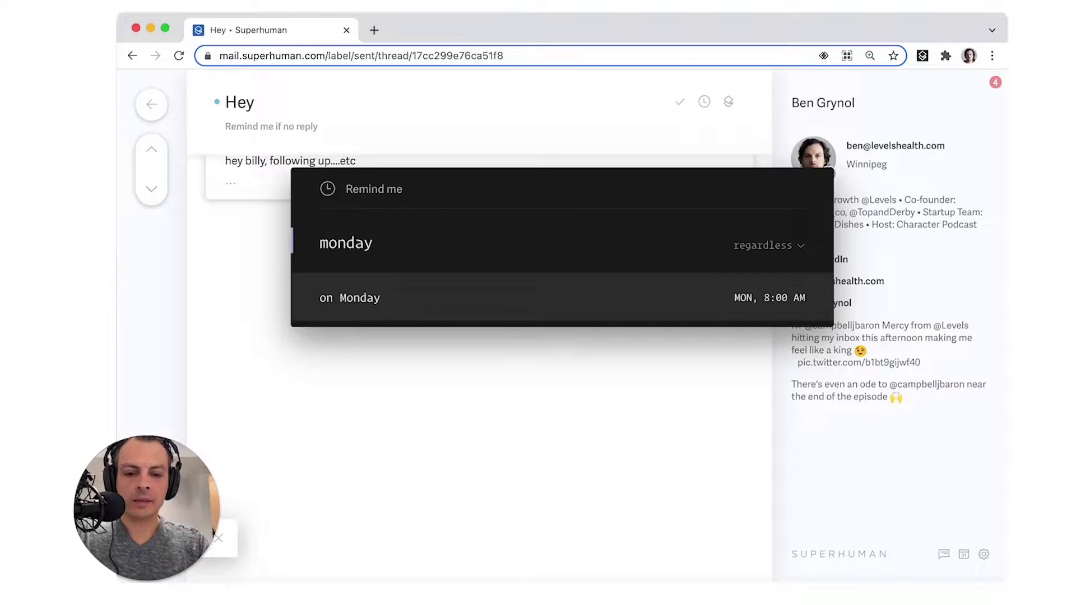
pyautogui.write(' 3:30')
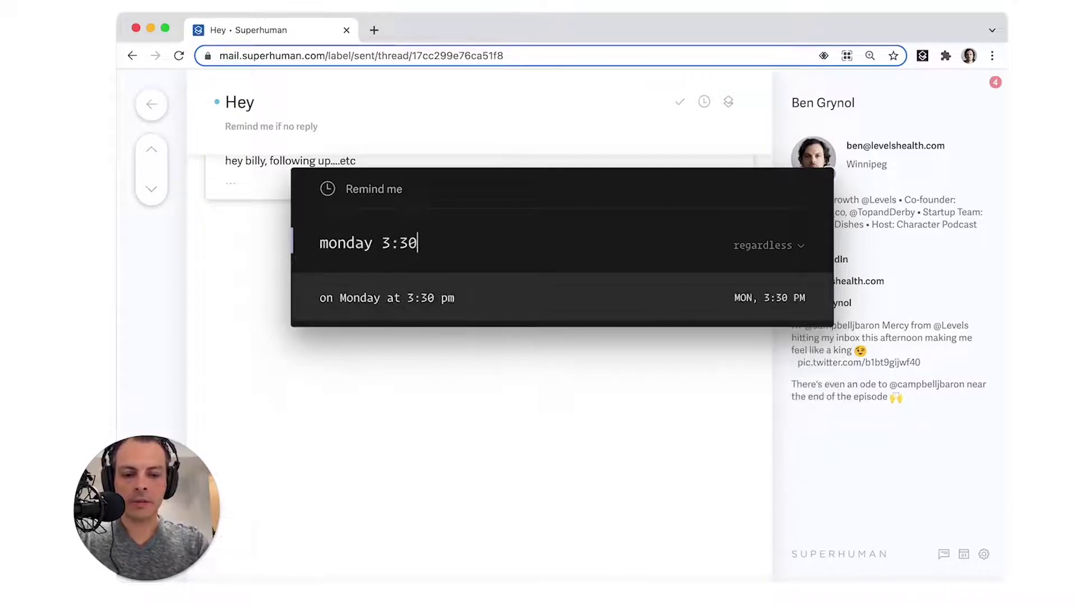
pyautogui.press('Return')
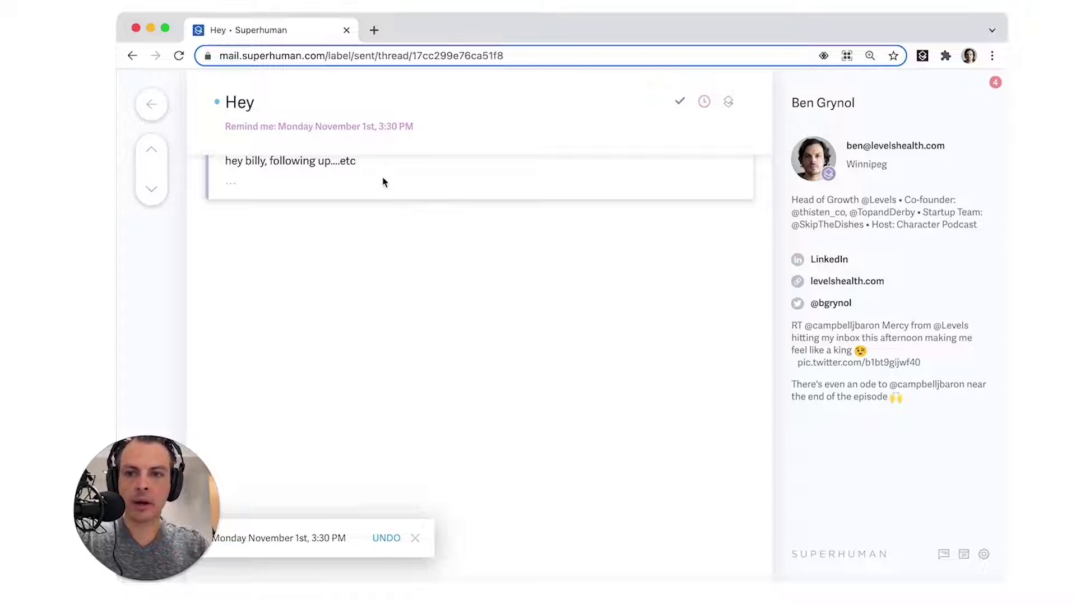
# Step: Remove the existing reminder from the Hey thread
pyautogui.scroll(2, 423, 264)
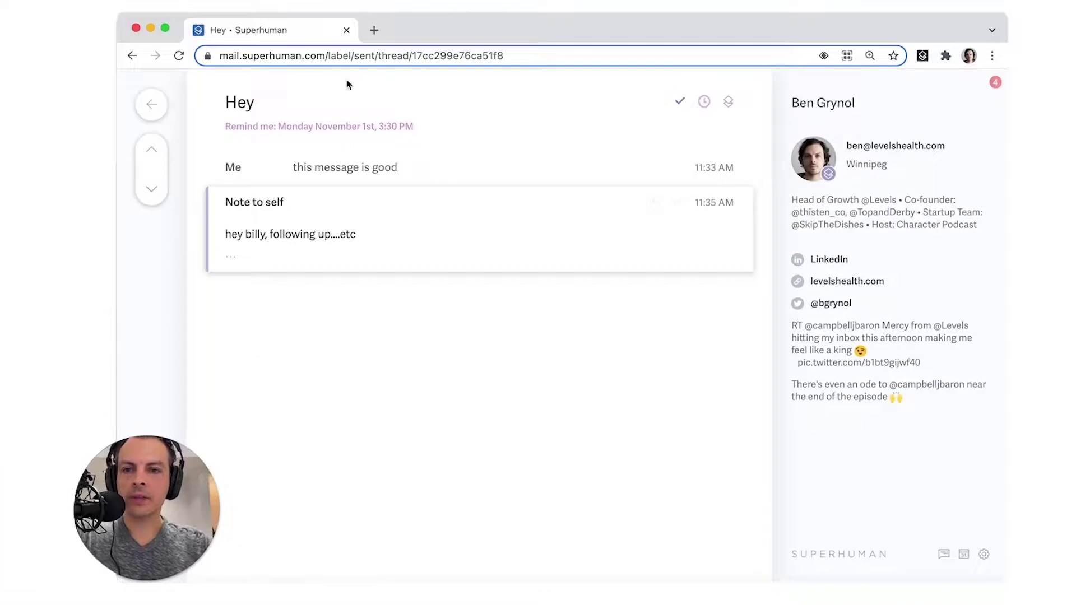
pyautogui.click(363, 133)
pyautogui.click(381, 496)
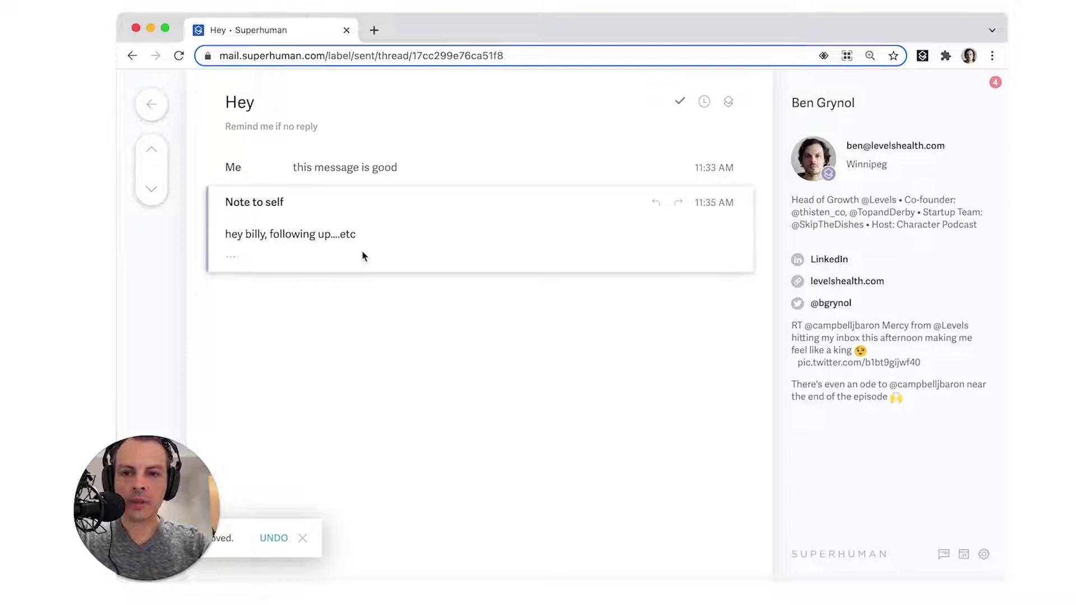
# Step: Draft a reply reading 'thanks for the input' with a bold 'no action required' line below
pyautogui.press('r')
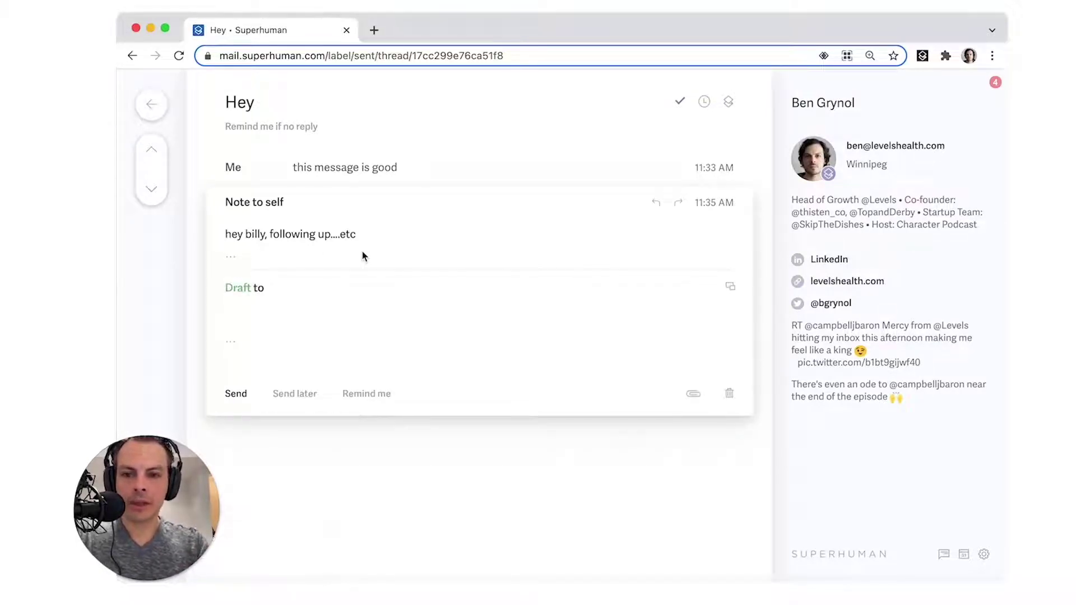
pyautogui.write('t')
pyautogui.press('BackSpace')
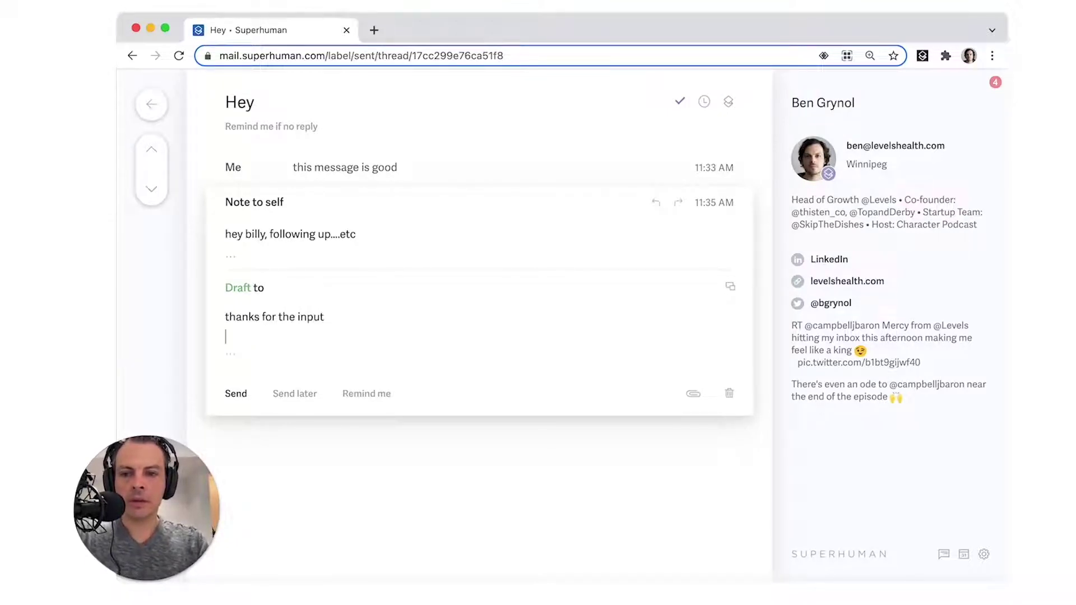
pyautogui.press('Return')
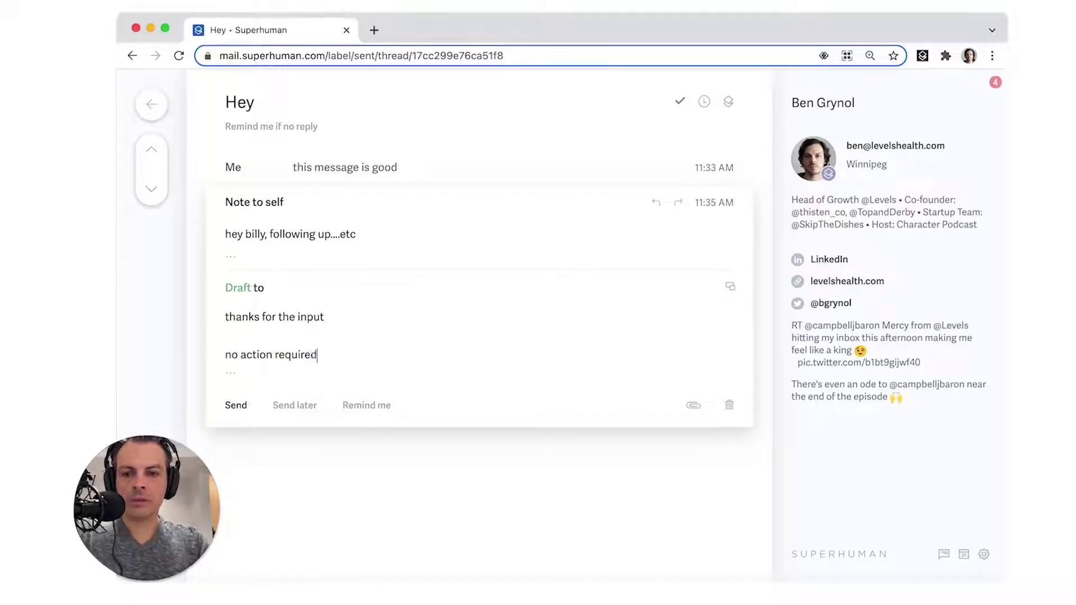
pyautogui.press('super+shift+Left')
pyautogui.press('super+b')
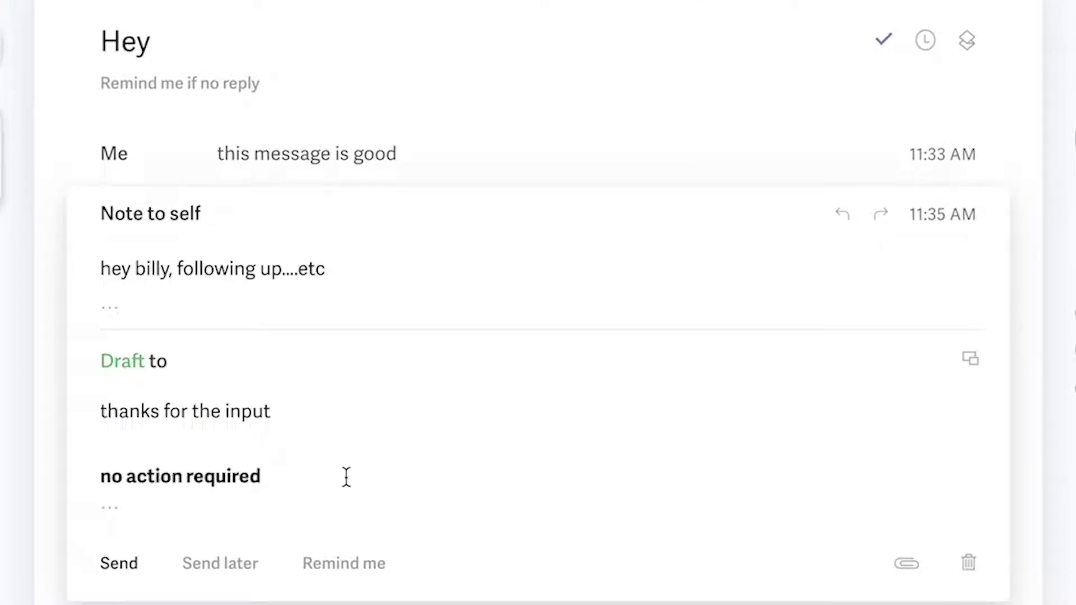
# Step: Add a Cc recipient to the reply from the contact suggestions
pyautogui.click(228, 540)
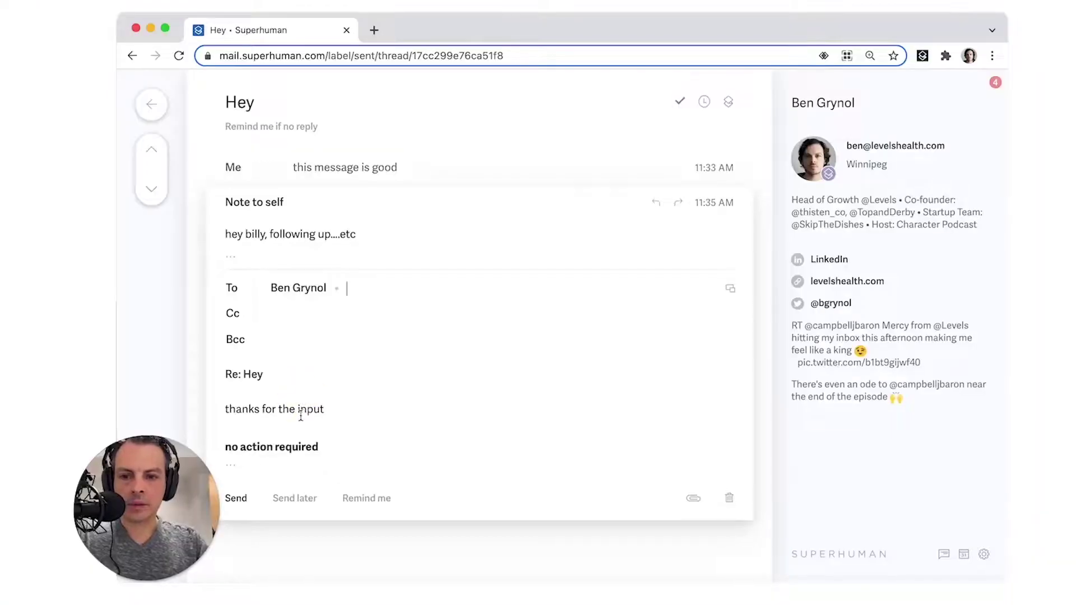
pyautogui.click(301, 416)
pyautogui.press('super+Left')
pyautogui.press('Return')
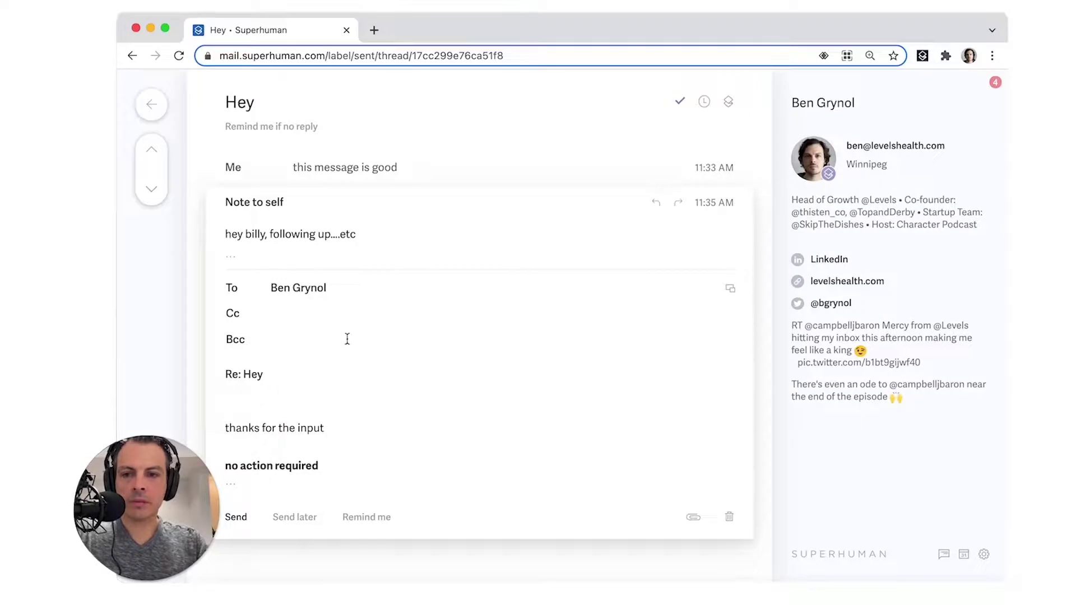
pyautogui.click(322, 315)
pyautogui.write('be')
pyautogui.press('BackSpace')
pyautogui.press('BackSpace')
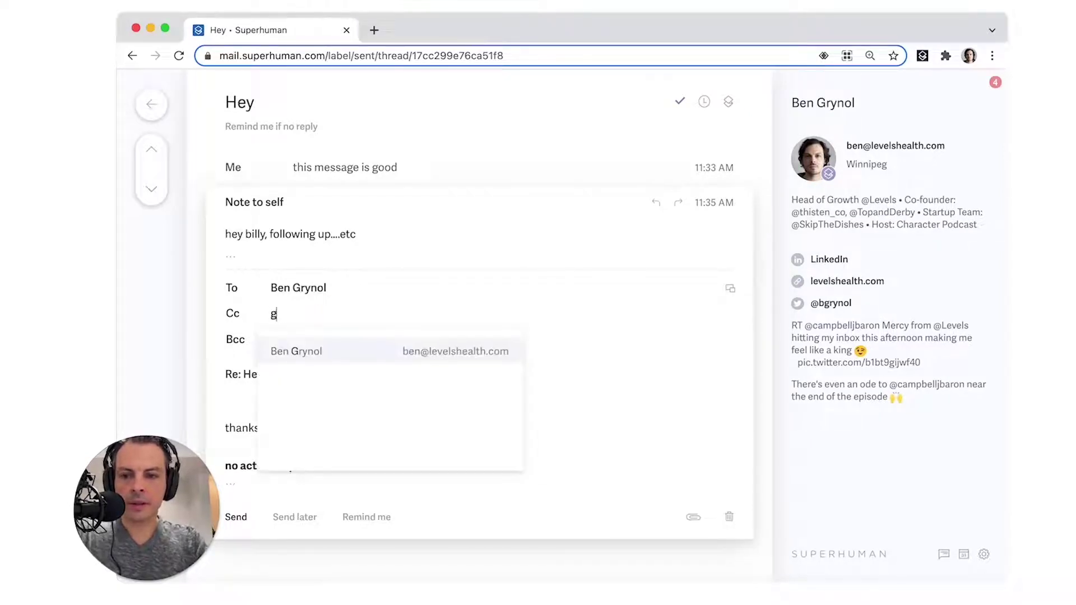
pyautogui.write('bg')
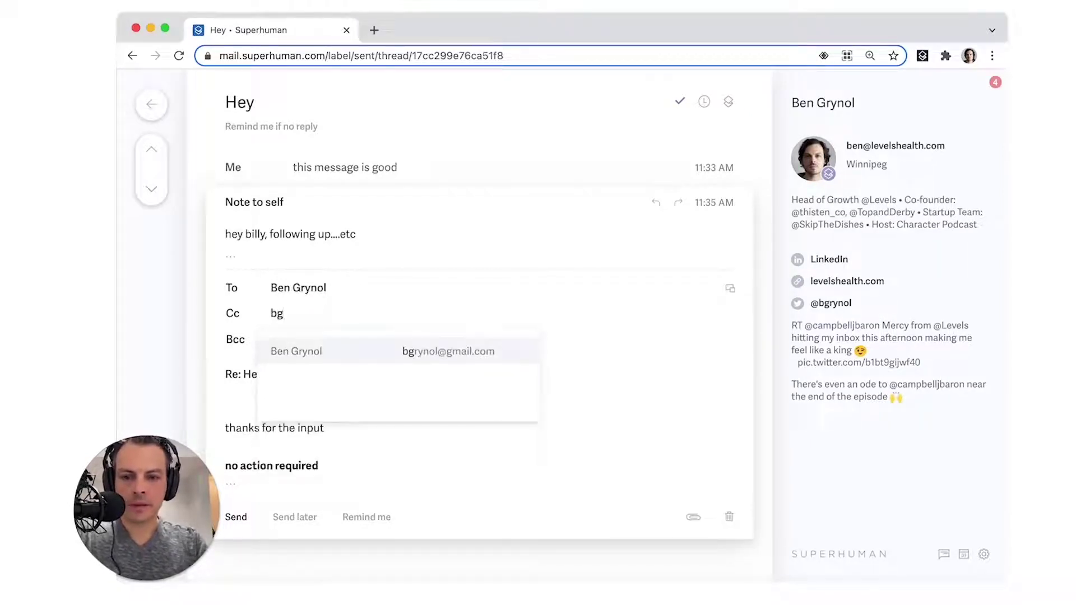
pyautogui.press('Return')
pyautogui.scroll(-3, 309, 332)
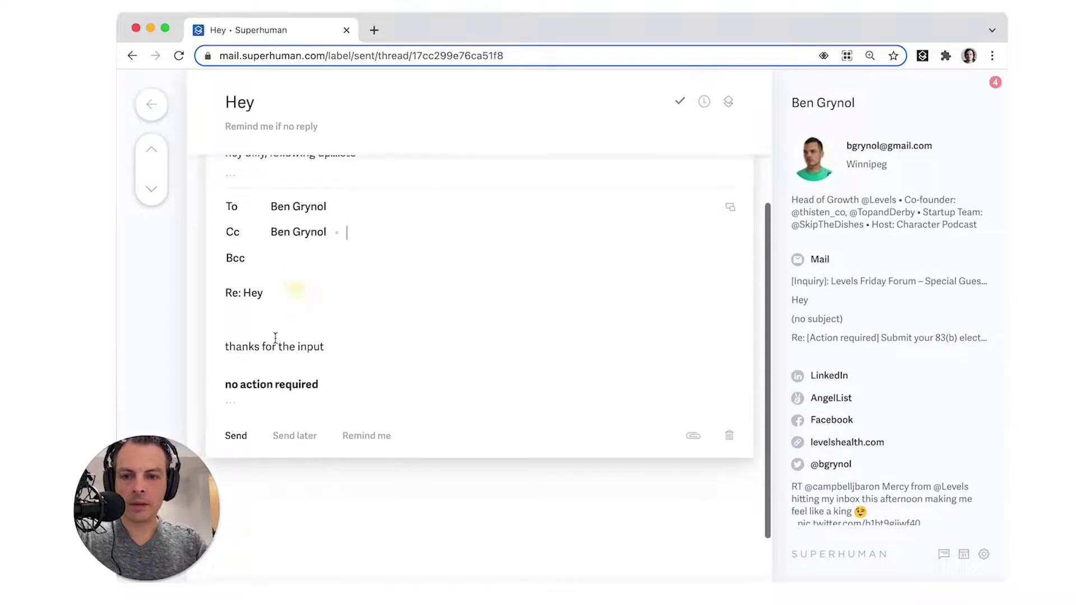
# Step: Add a bold 'CLOSING THE LOOP' heading at the top of the reply body
pyautogui.click(274, 339)
pyautogui.press('Return')
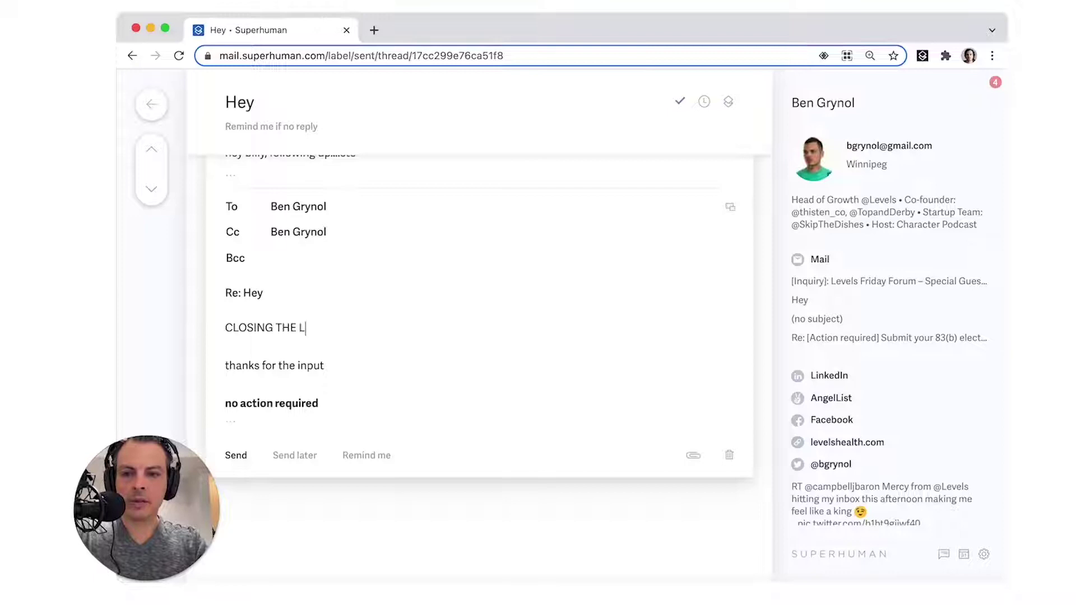
pyautogui.write('CLOSING THE LOOP')
pyautogui.press('super+shift+Left')
pyautogui.press('super+b')
pyautogui.press('Right')
pyautogui.press('Return')
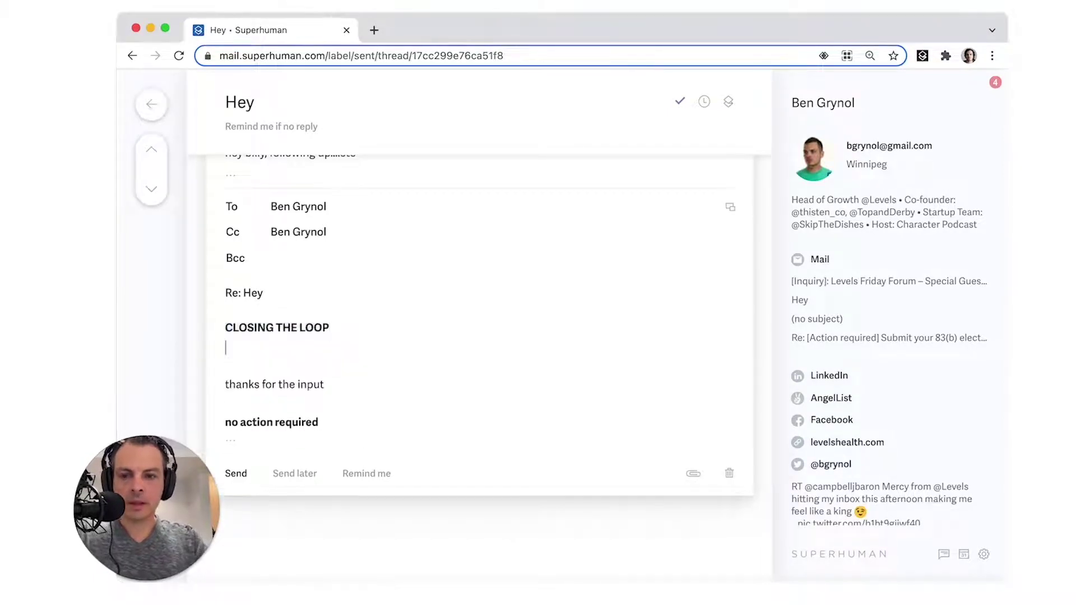
pyautogui.press('super+shift+8')
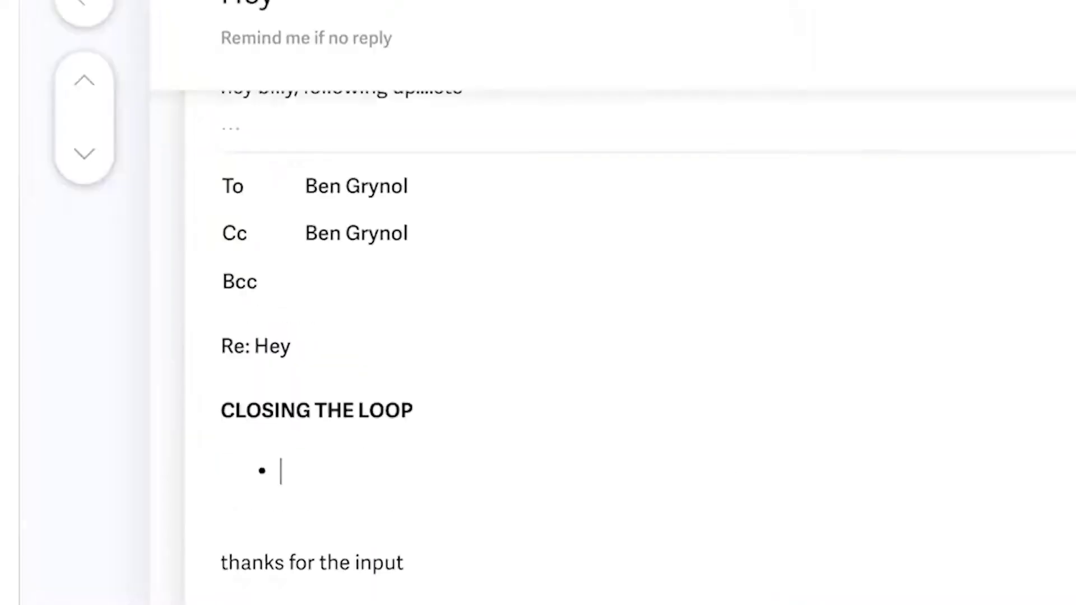
# Step: Write two bullet points under the heading and delete the 'thanks for the input' line
pyautogui.write('Billy res')
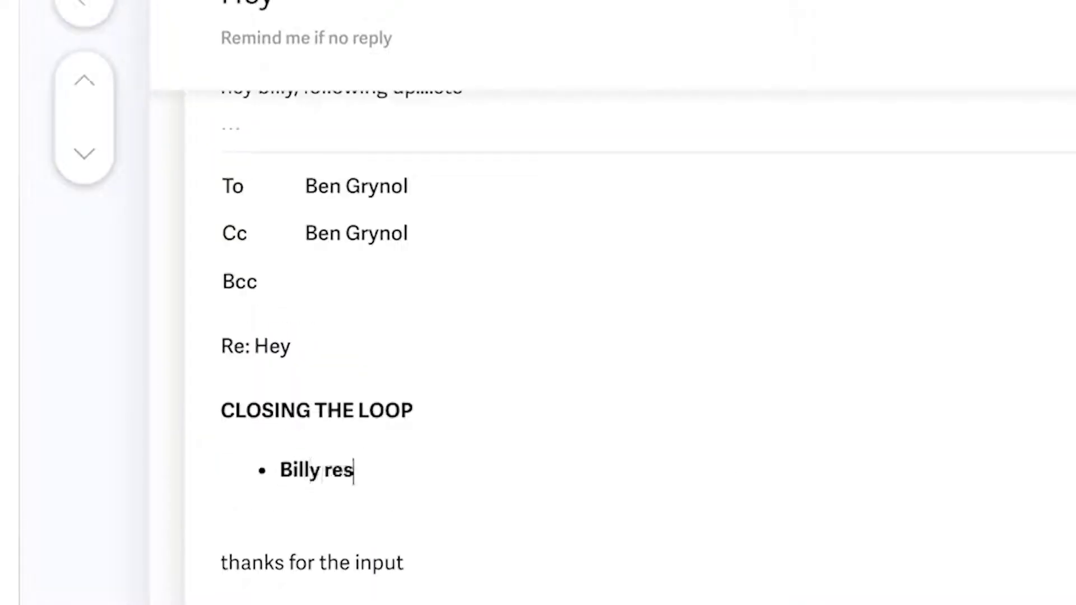
pyautogui.write('ooin')
pyautogui.press('BackSpace')
pyautogui.press('BackSpace')
pyautogui.write('nded')
pyautogui.press('Return')
pyautogui.press('Return')
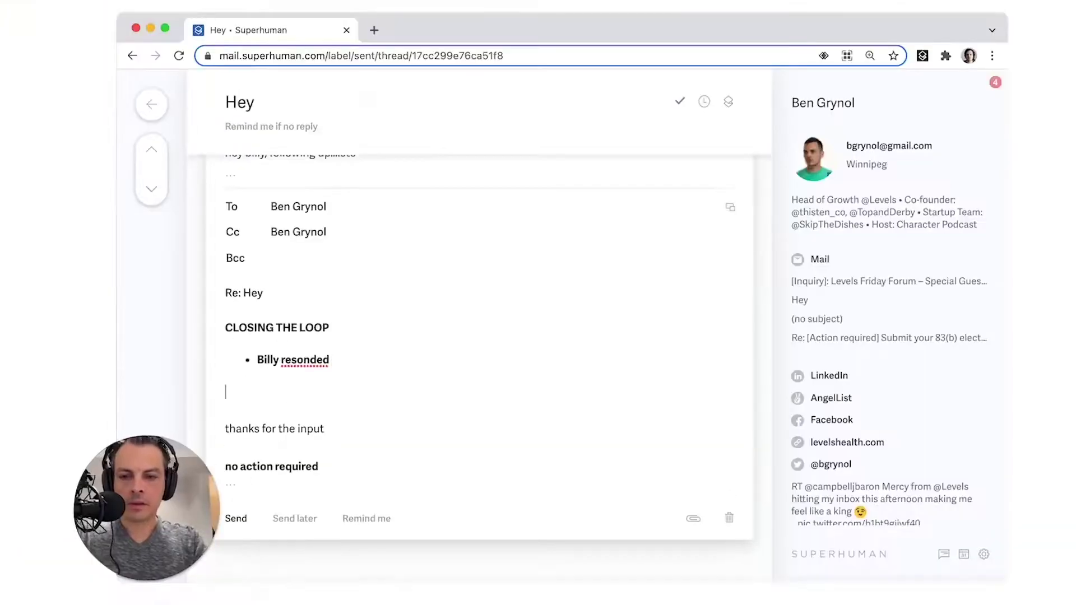
pyautogui.write('-')
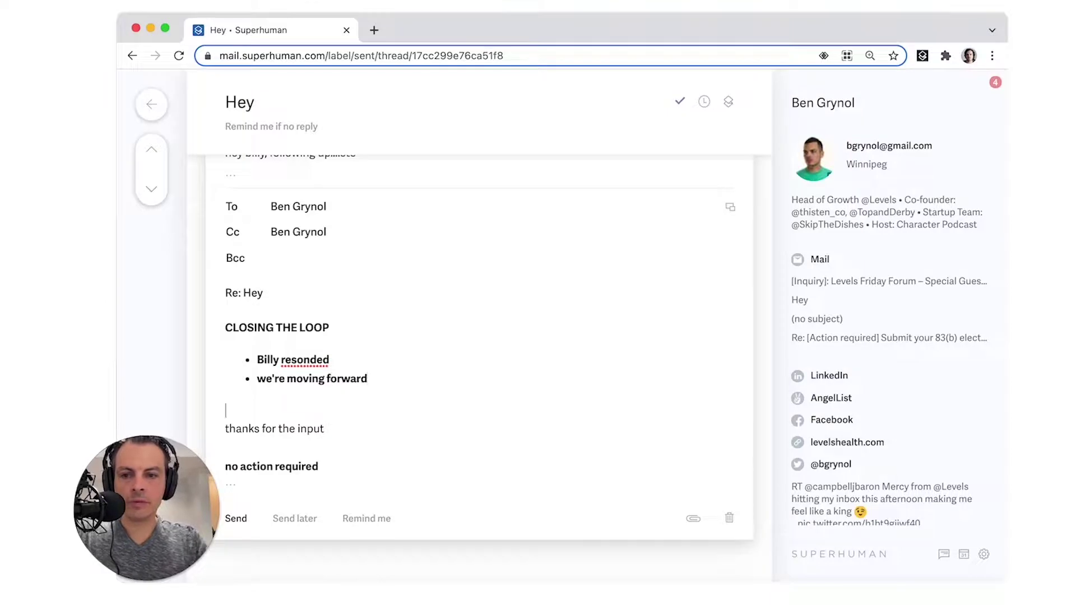
pyautogui.press('Down')
pyautogui.hotkey('shift', 'Down')
pyautogui.hotkey('shift', 'Down')
pyautogui.press('BackSpace')
# Step: Remove bold from the two bullets, delete the empty line, and send the reply
pyautogui.press('Up')
pyautogui.hotkey('shift', 'Down')
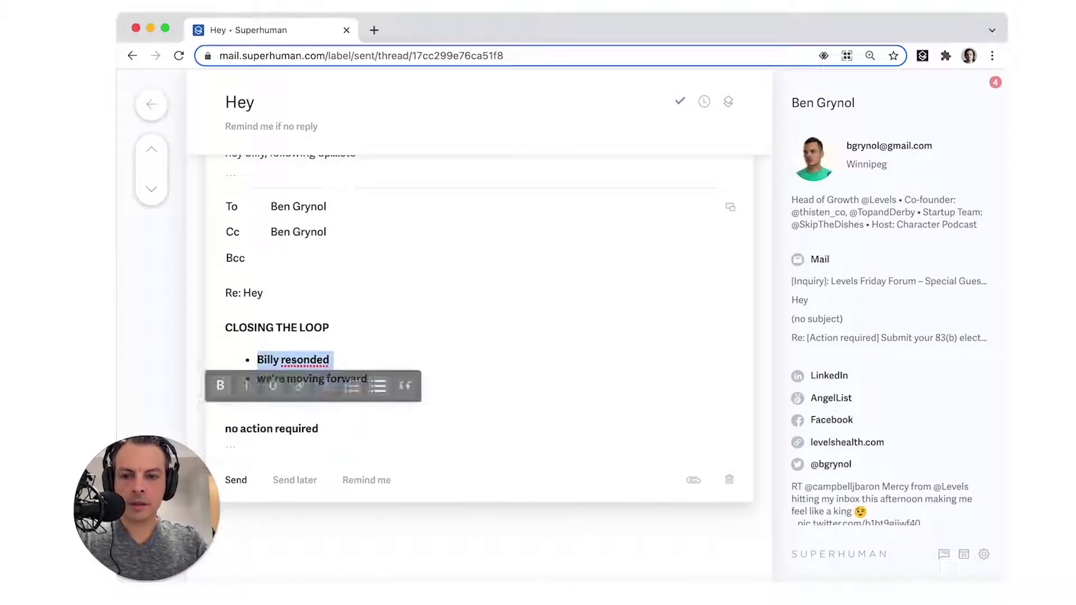
pyautogui.hotkey('shift', 'Down')
pyautogui.hotkey('ctrl', 'b')
pyautogui.press('Right')
pyautogui.press('BackSpace')
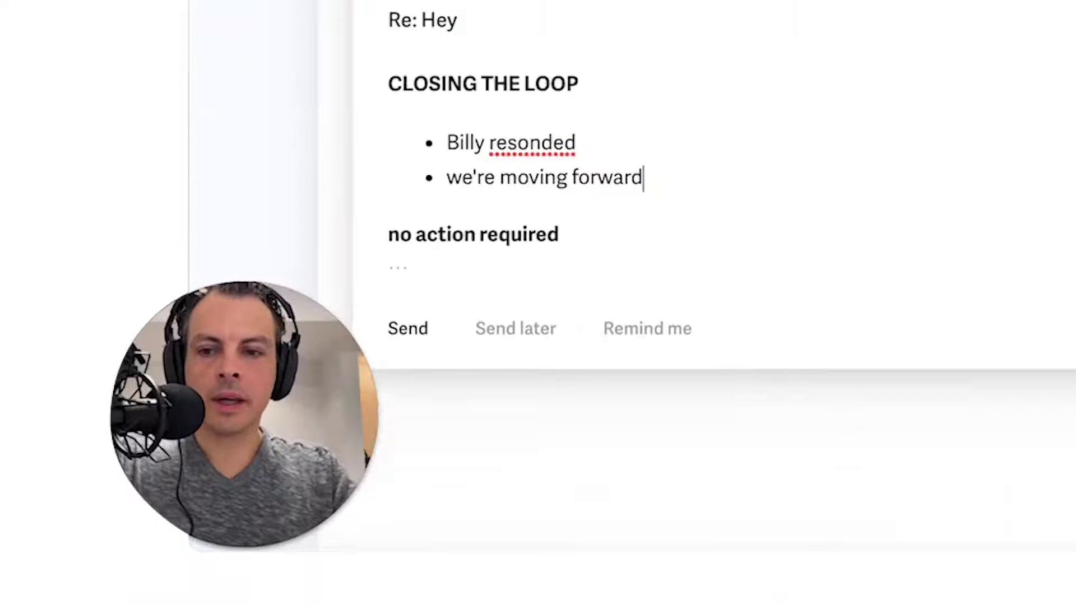
pyautogui.click(605, 96)
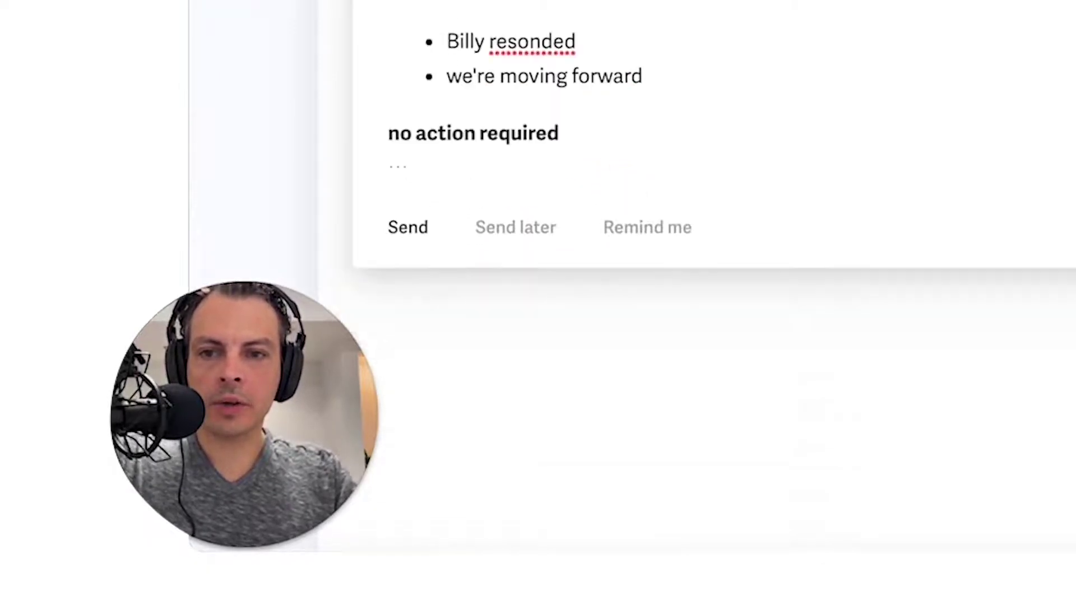
pyautogui.click(620, 198)
pyautogui.press('super+Return')
pyautogui.scroll(3, 353, 358)
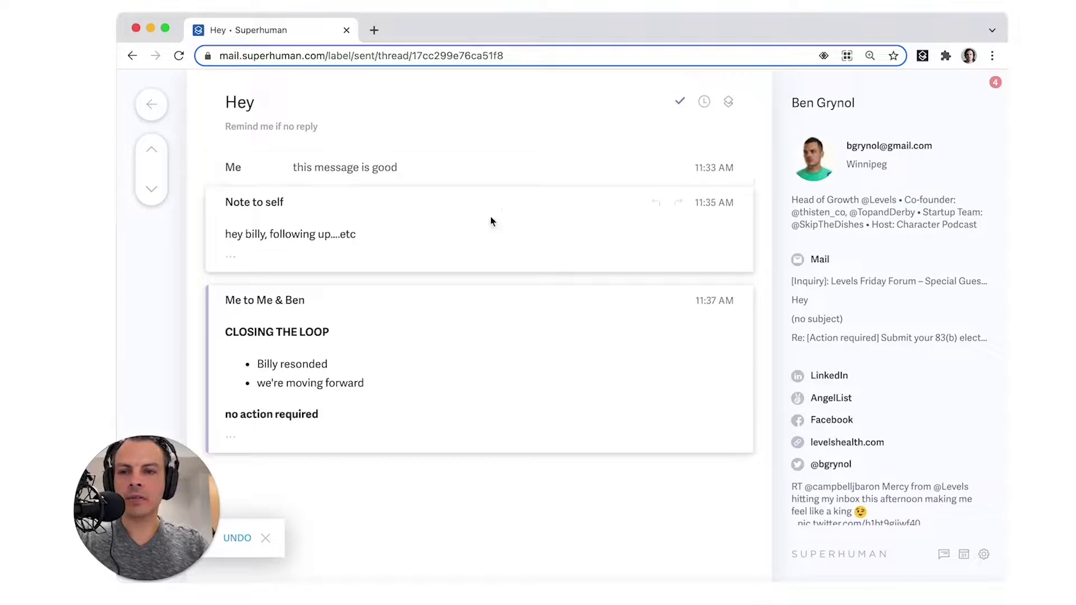
# Step: Write a new email with subject 'Some guy', body 'Let's talk shop...etc', quote and bullet, and send it
pyautogui.click(156, 101)
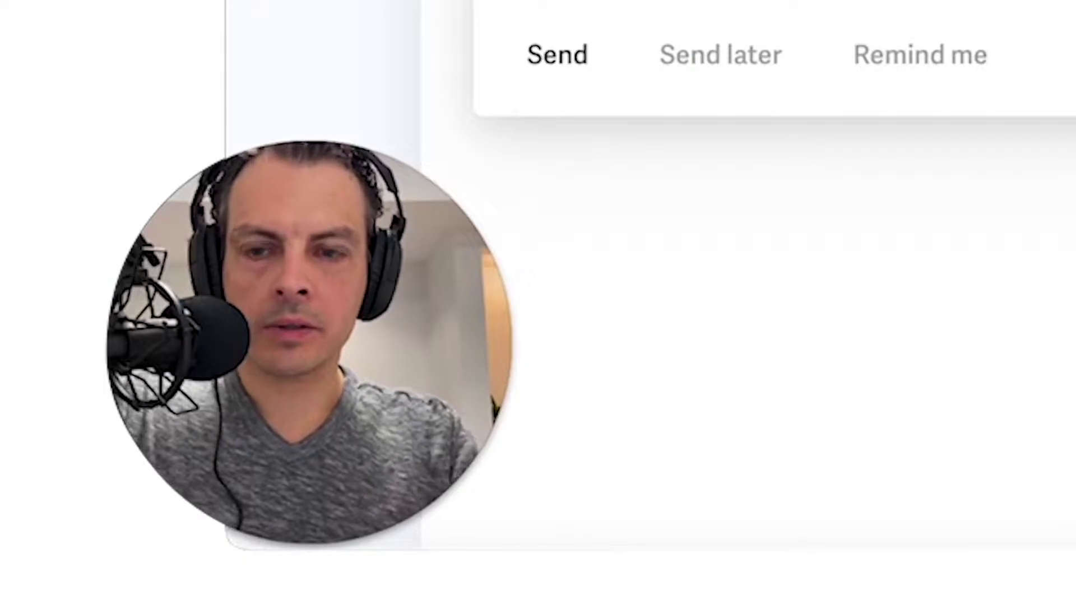
pyautogui.write('bgry')
pyautogui.press('Return')
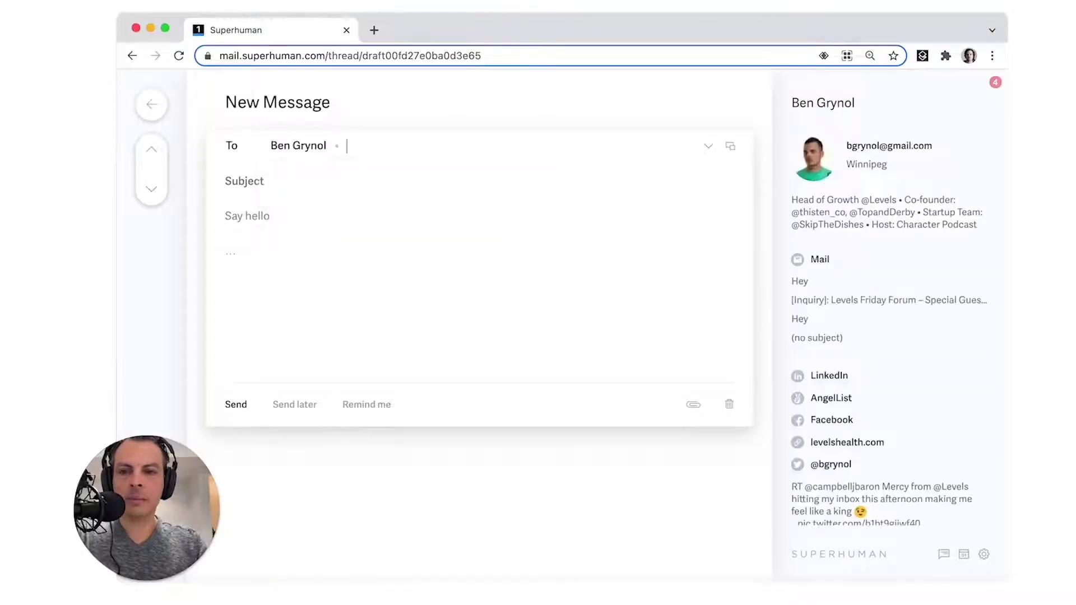
pyautogui.click(322, 181)
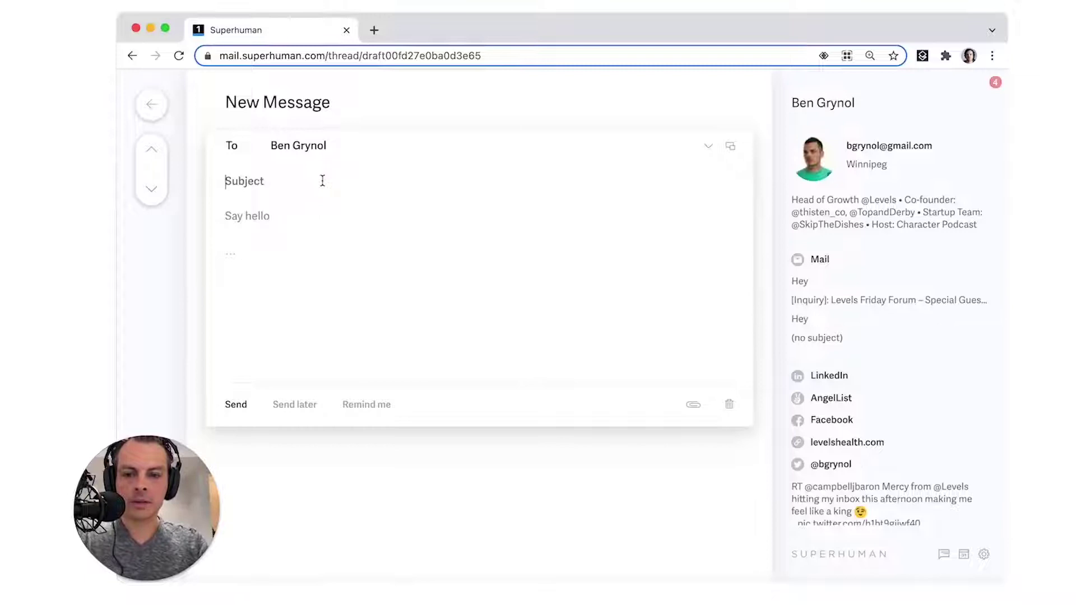
pyautogui.write('Some g')
pyautogui.write('uy')
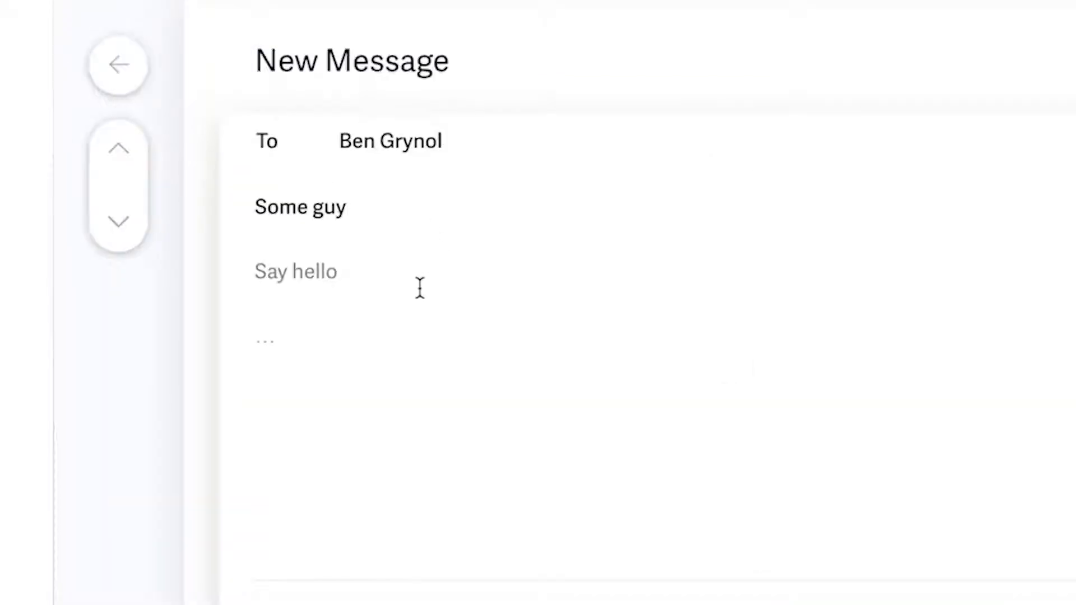
pyautogui.click(420, 288)
pyautogui.write("Let's talk")
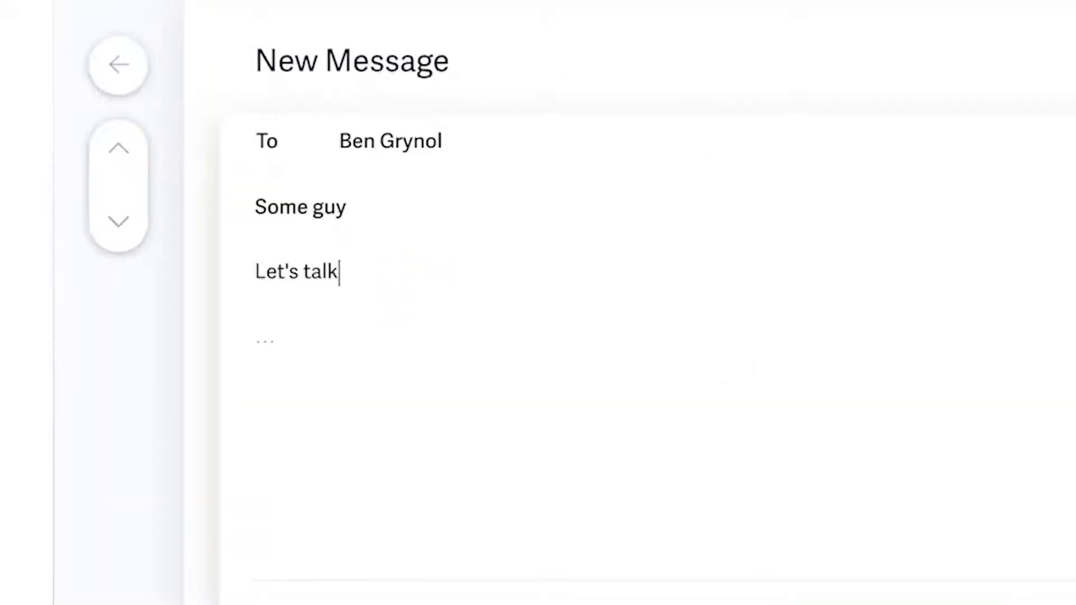
pyautogui.write(' shop....etc')
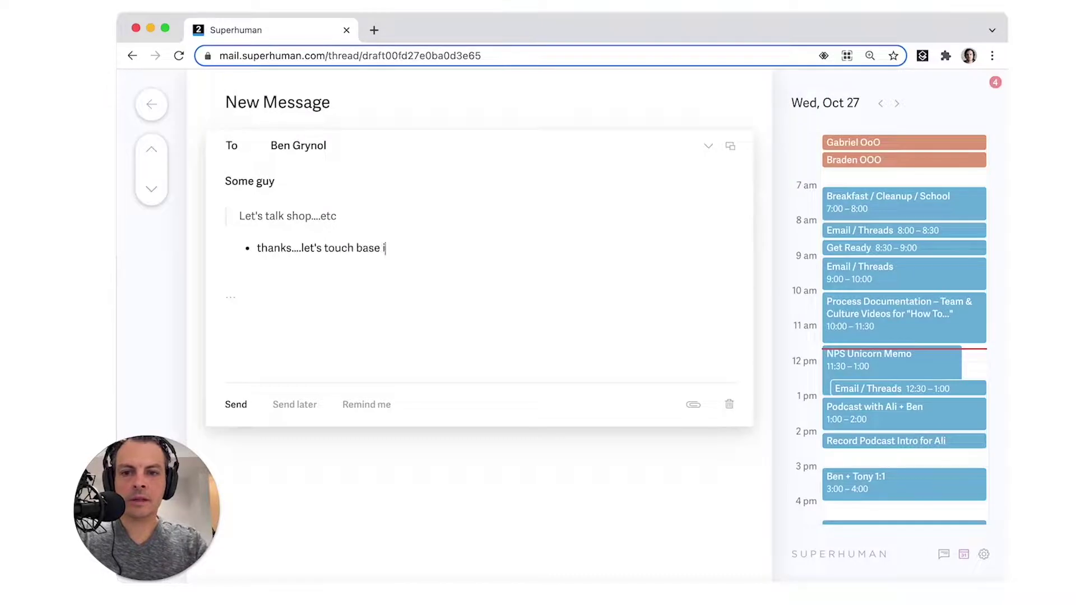
pyautogui.write('n 9 years')
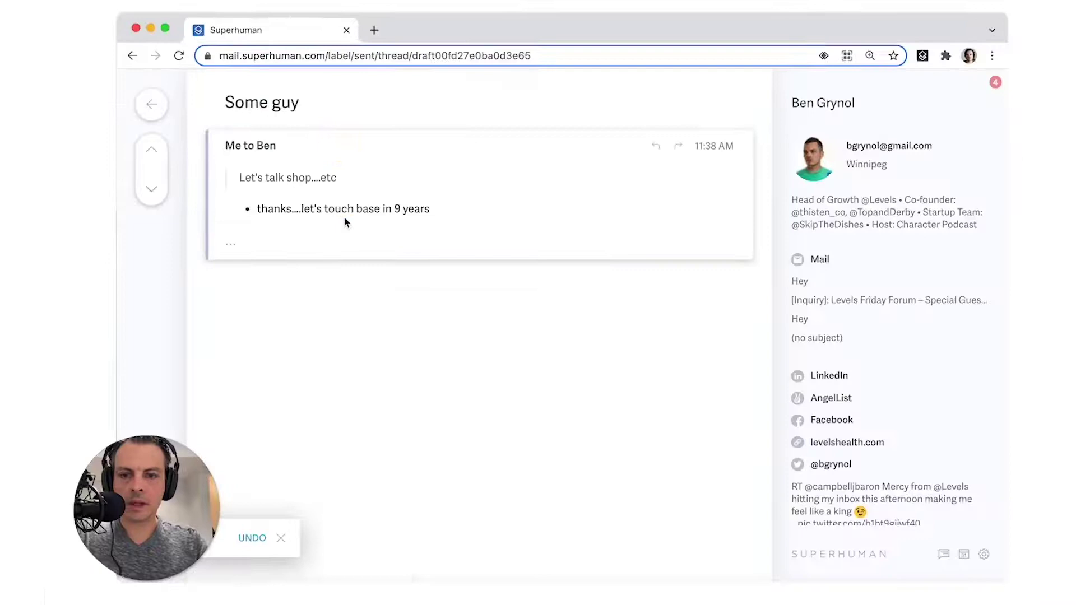
# Step: Set a reminder on the Some guy email for 9 years out, in 2030
pyautogui.press('h')
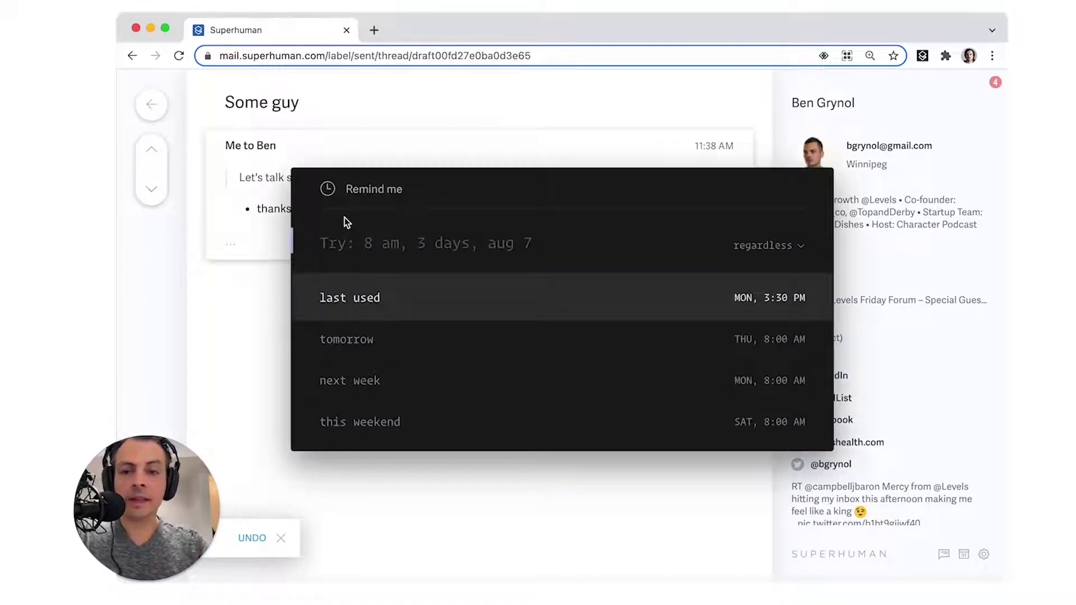
pyautogui.write('9 year')
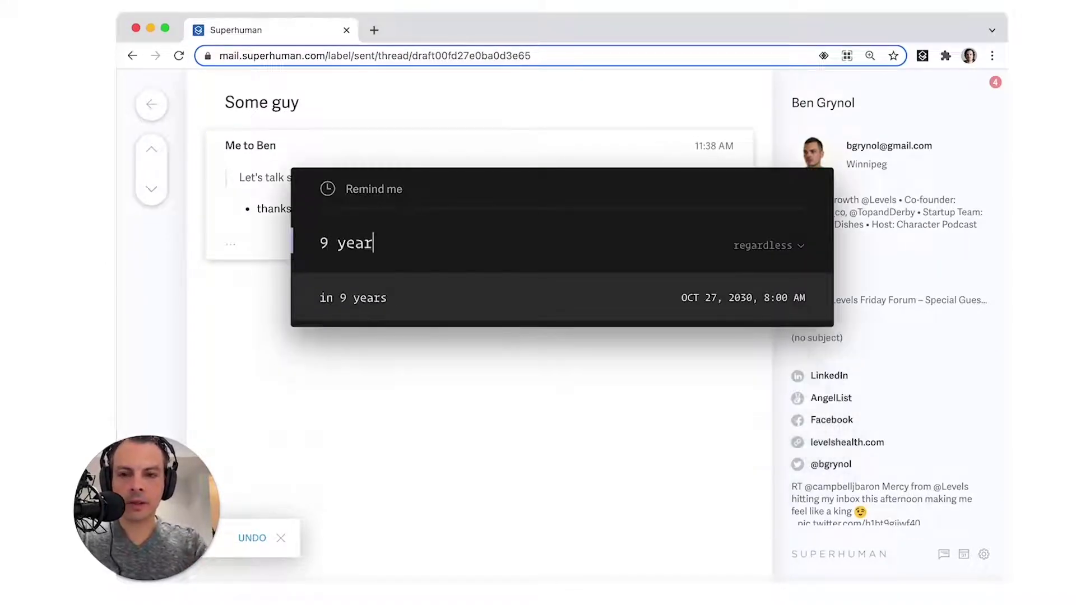
pyautogui.click(548, 296)
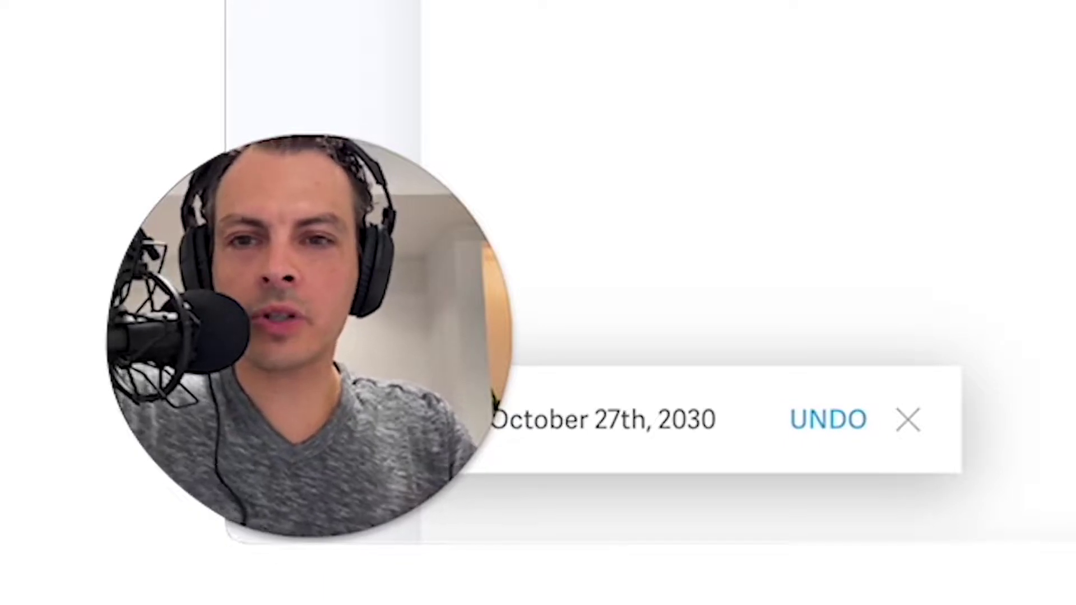
# Step: Change the reminder to 1.7 weeks (November 7th), then to 1.9 years (July 31st, 2023)
pyautogui.press('h')
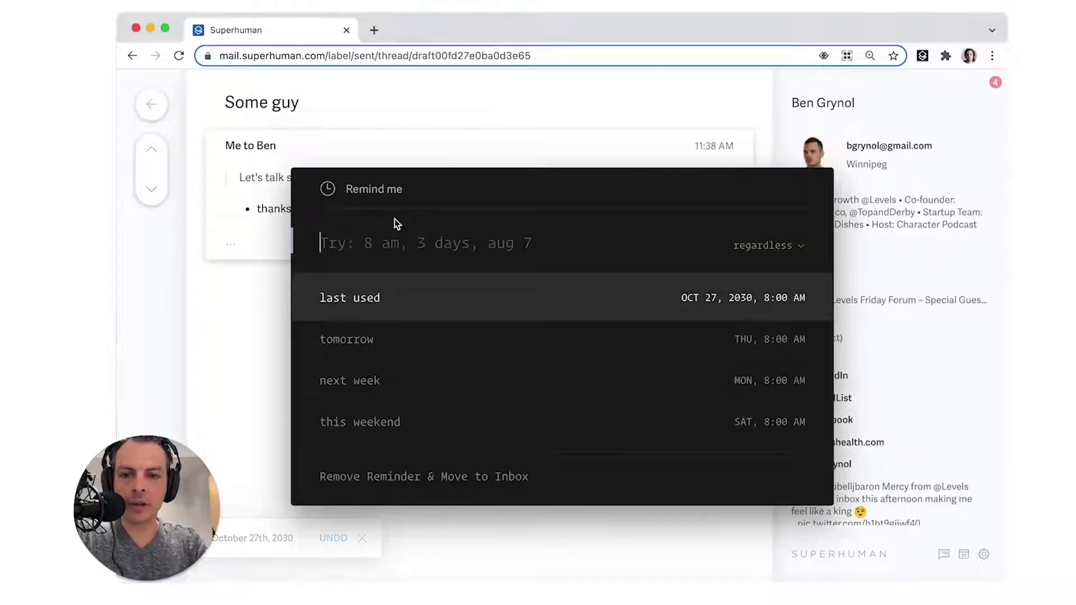
pyautogui.write('1.7 we')
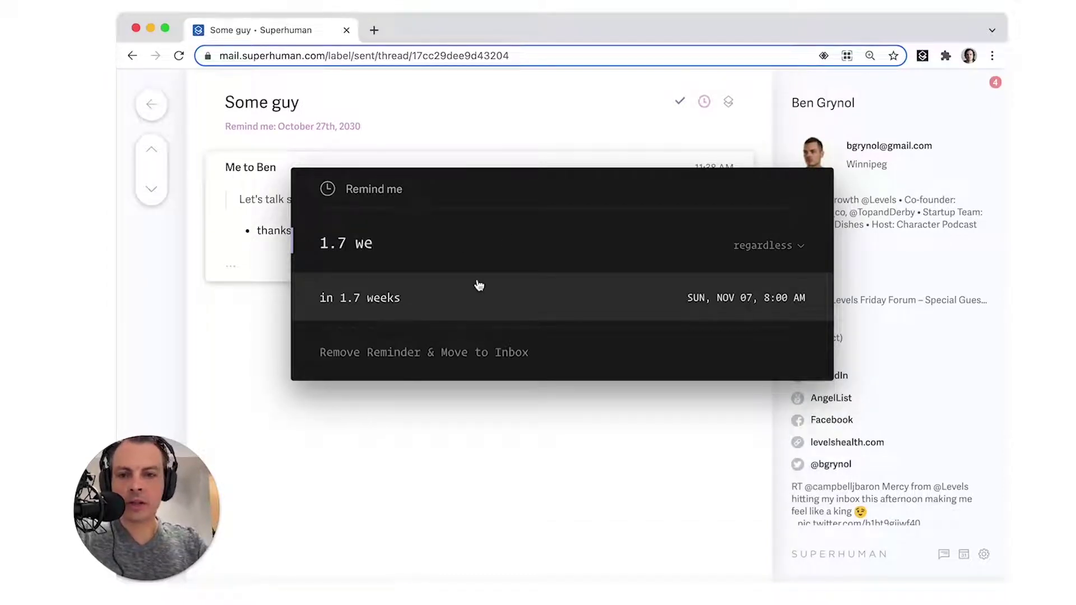
pyautogui.click(478, 285)
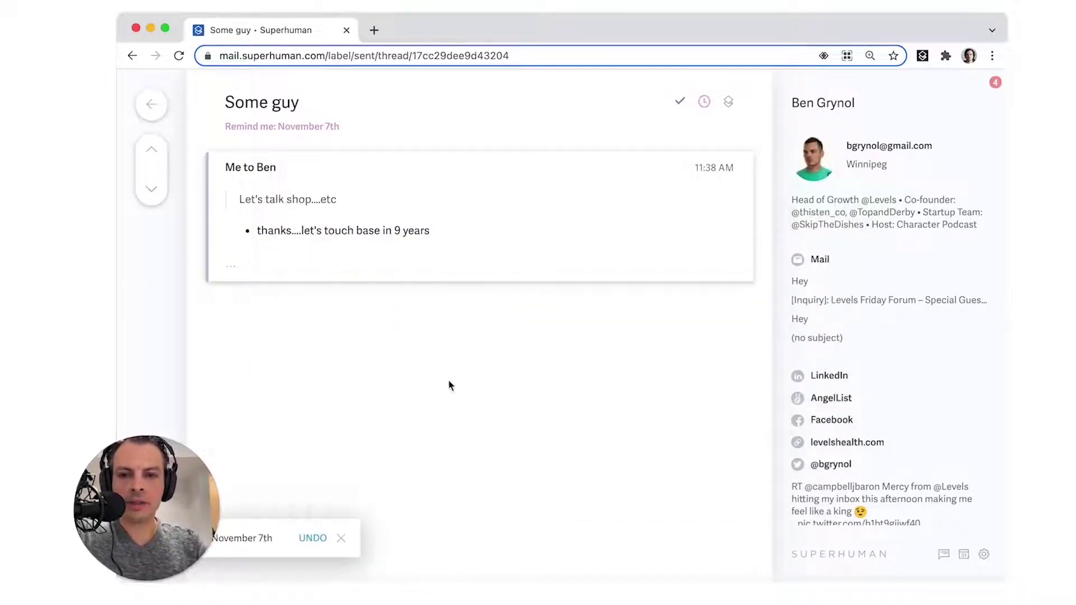
pyautogui.write('h')
pyautogui.write('1')
pyautogui.write('.9 year')
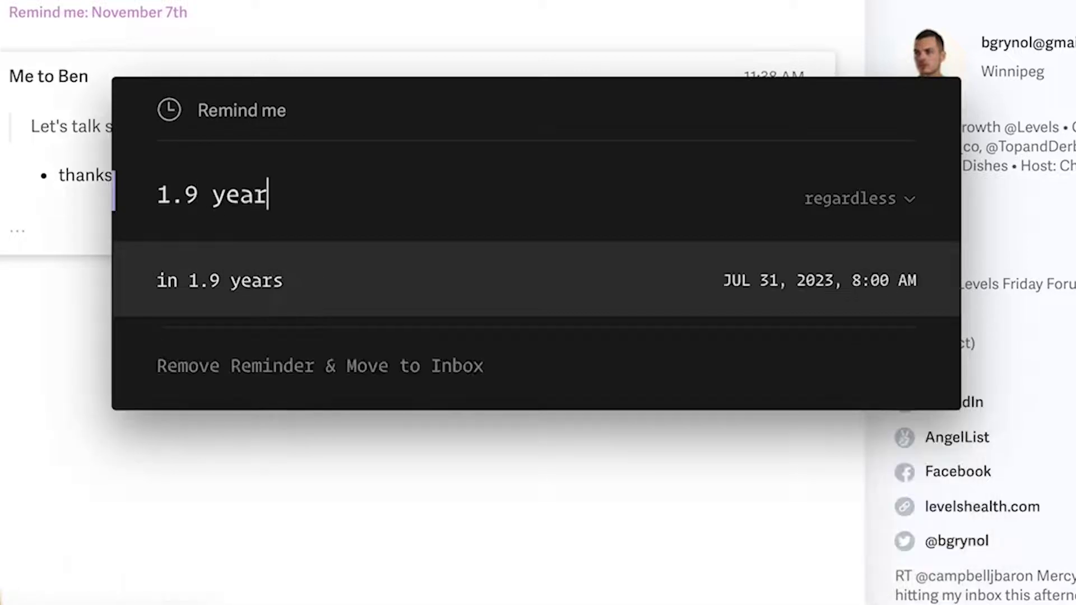
pyautogui.press('Return')
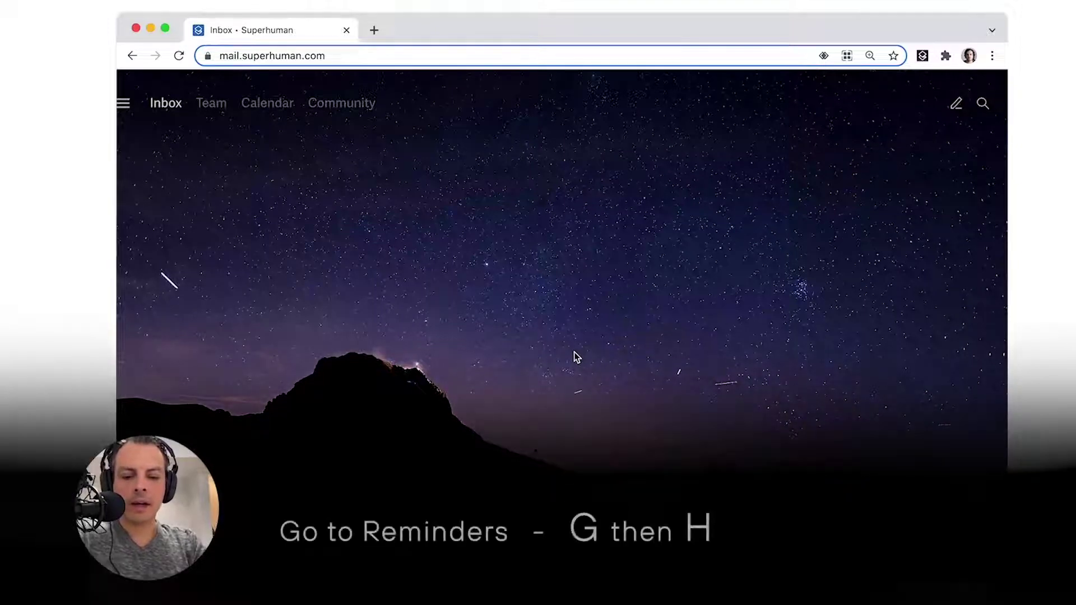
# Step: Open 'Some guy' from the Reminders list and remove its reminder
pyautogui.press('g')
pyautogui.press('h')
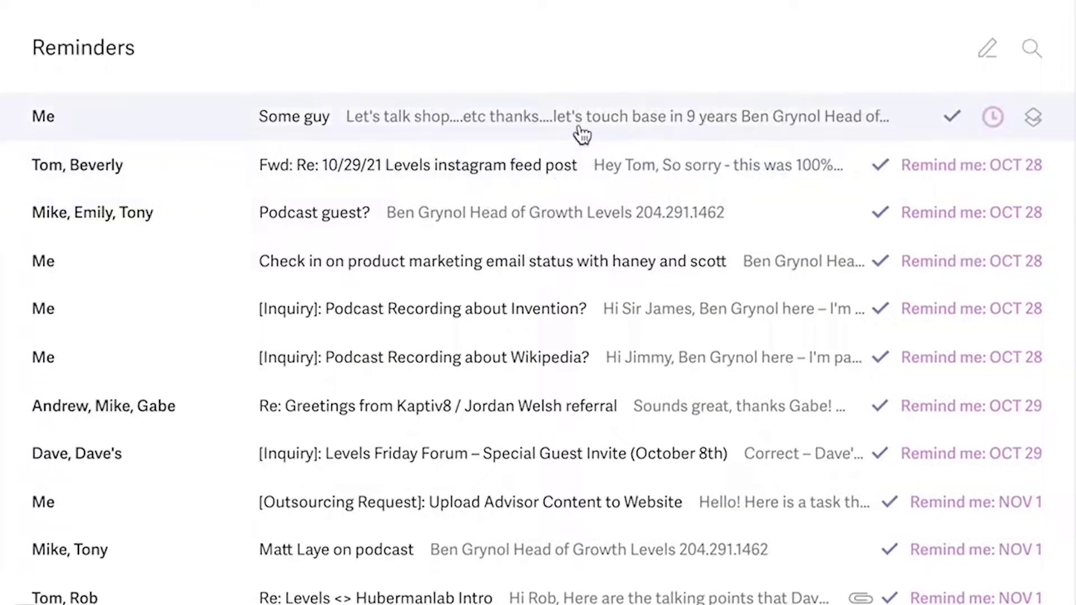
pyautogui.click(578, 131)
pyautogui.click(243, 107)
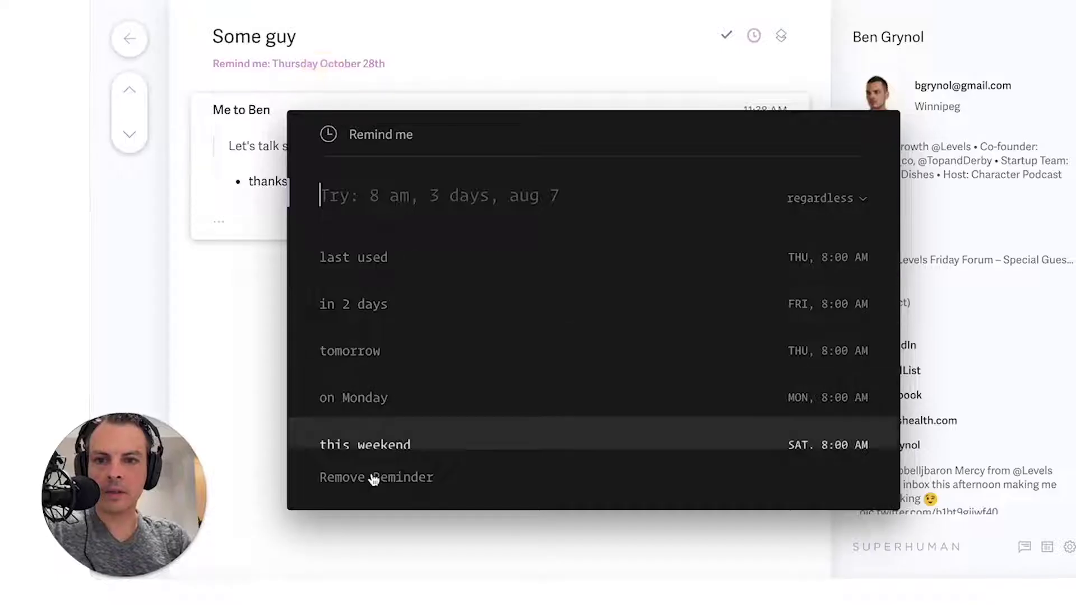
pyautogui.click(377, 478)
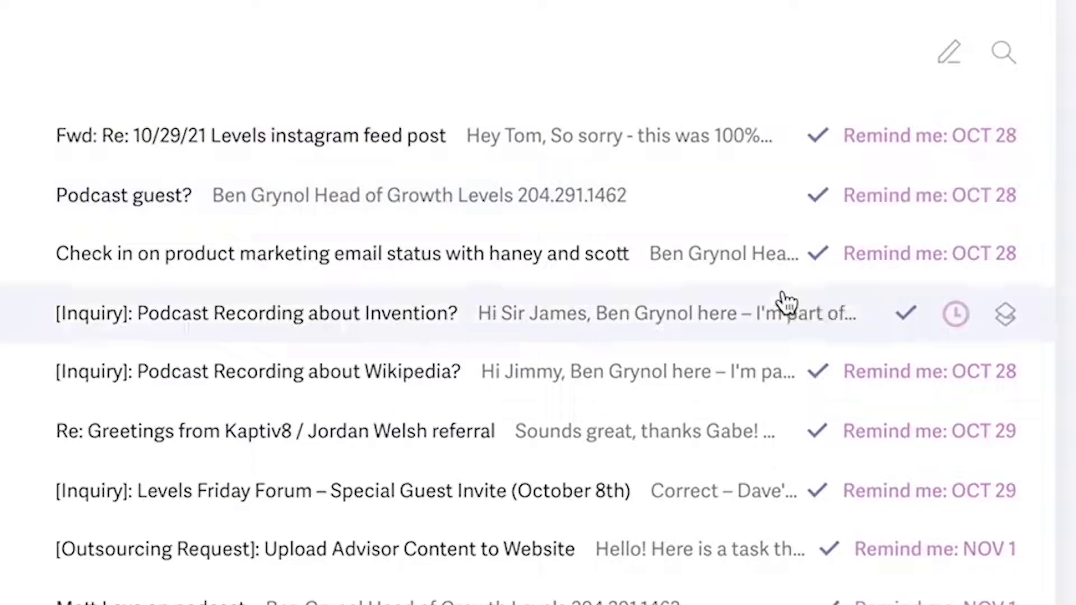
pyautogui.scroll(-2, 786, 303)
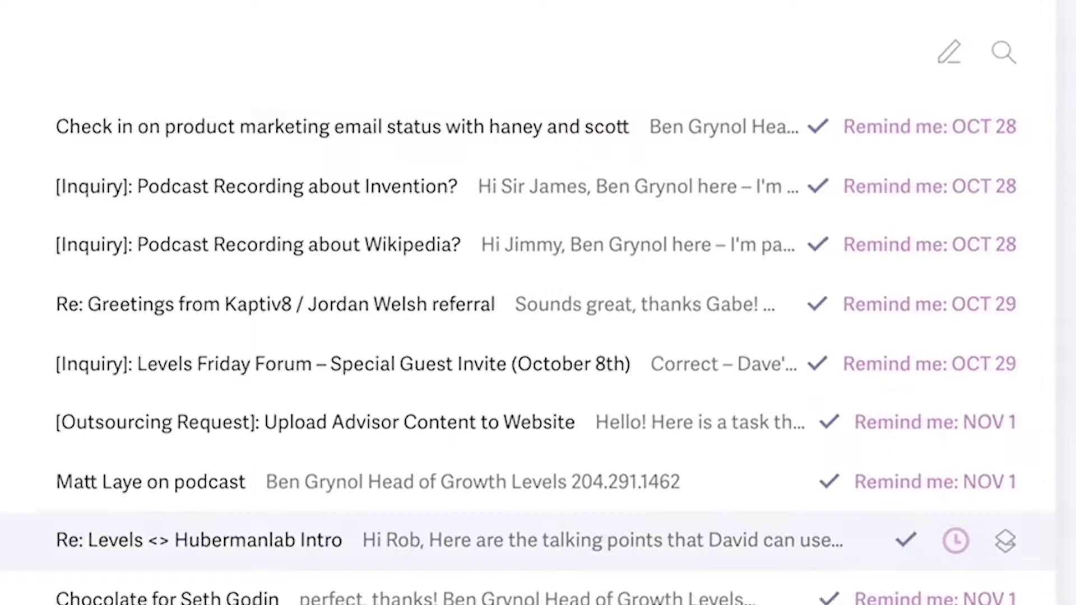
pyautogui.scroll(-1, 290, 250)
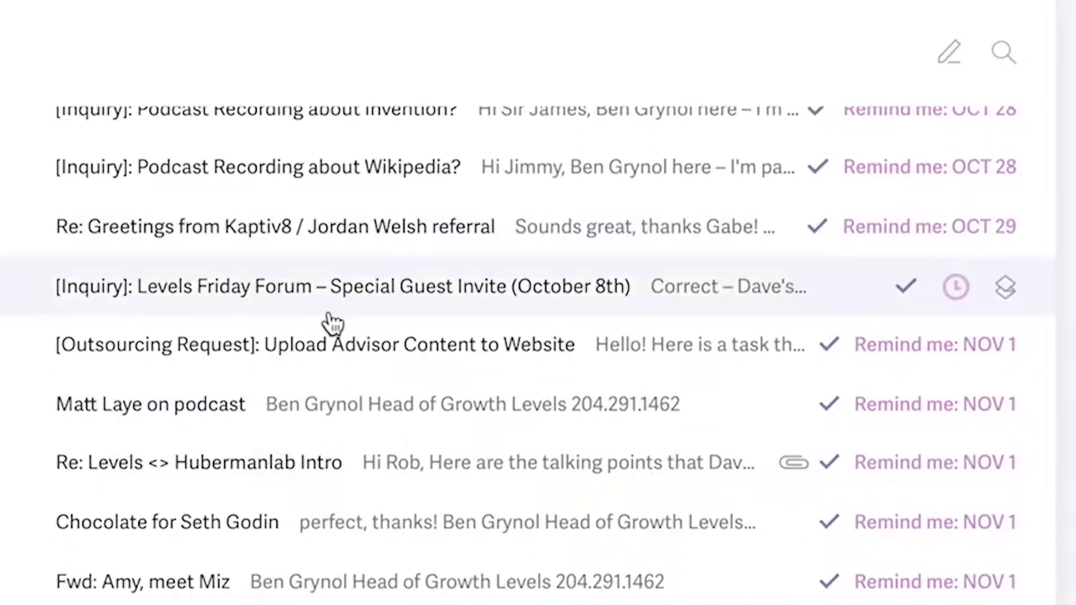
pyautogui.scroll(-5, 332, 322)
pyautogui.scroll(10, 420, 235)
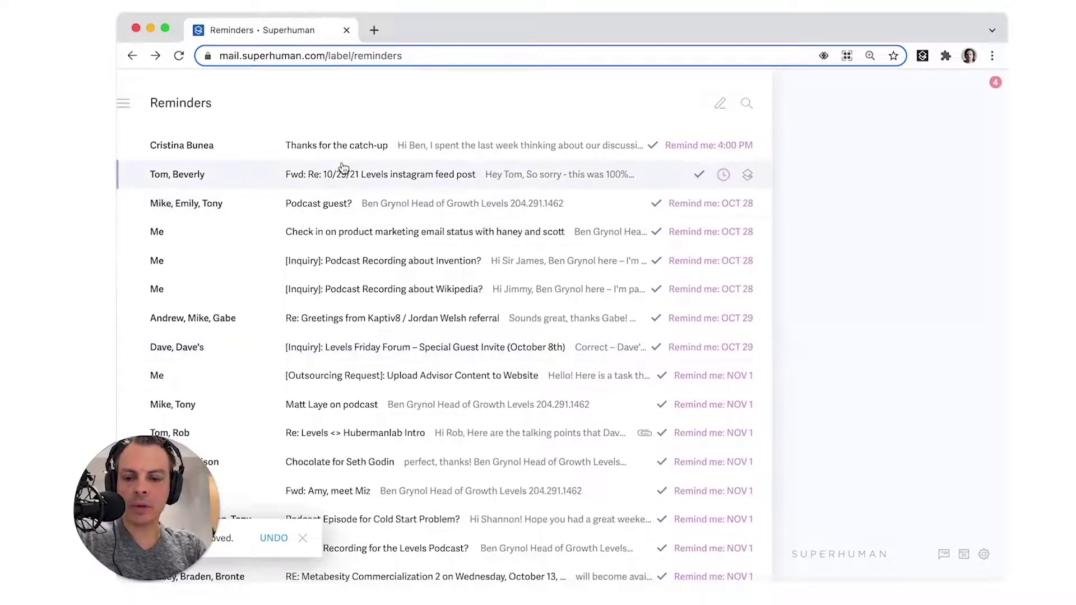
# Step: Go back to the Inbox and archive the Twitter Ads payment email
pyautogui.press('g')
pyautogui.press('i')
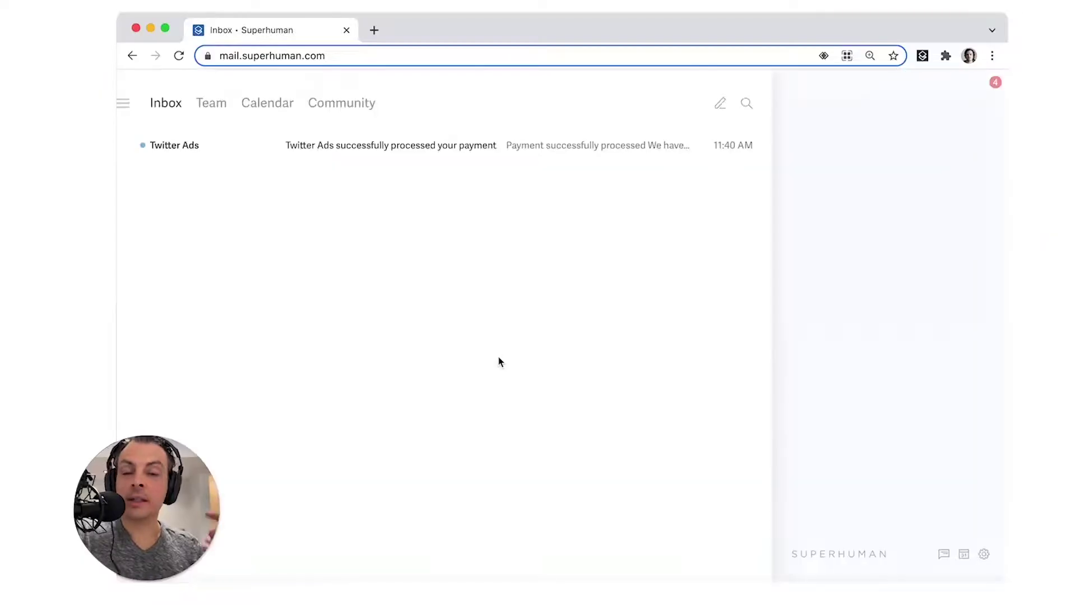
pyautogui.press('e')
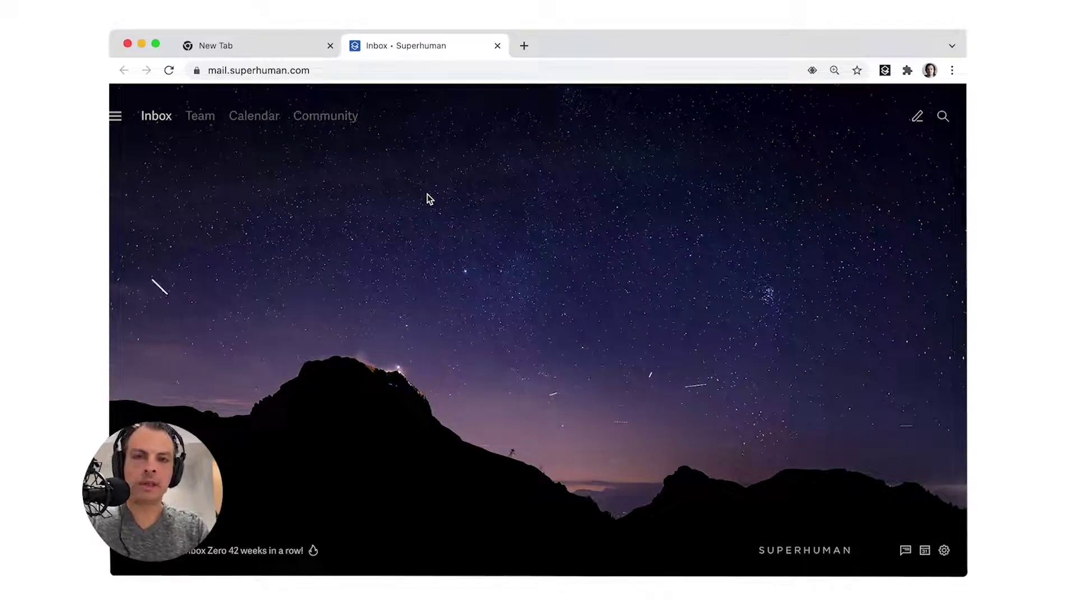
# Step: Search mail for 'sam', refine the query to 'sam memo', then close the results
pyautogui.press('/')
pyautogui.write('sam')
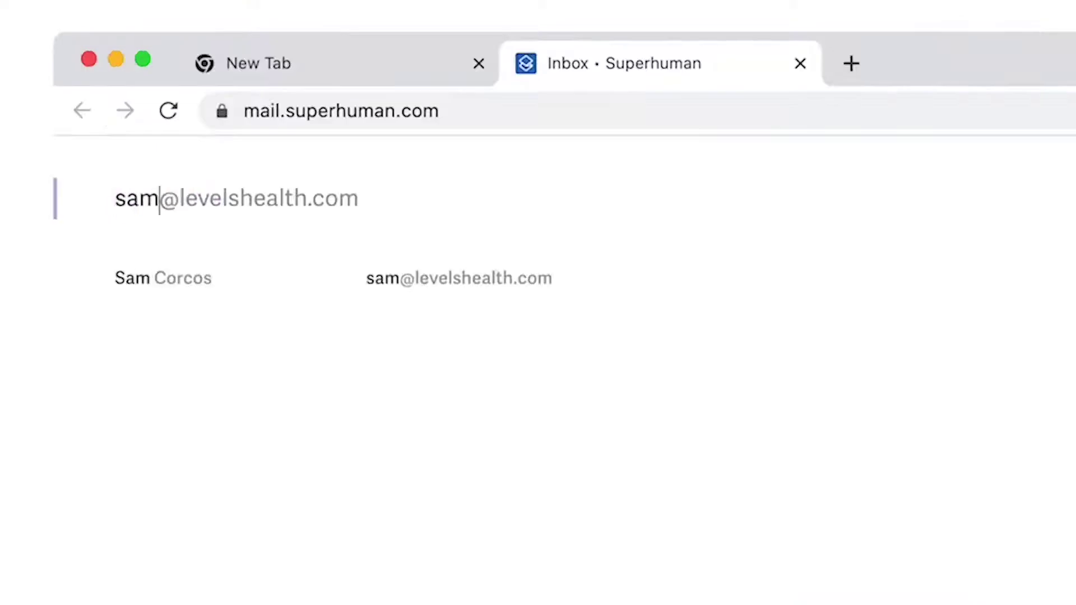
pyautogui.press('Return')
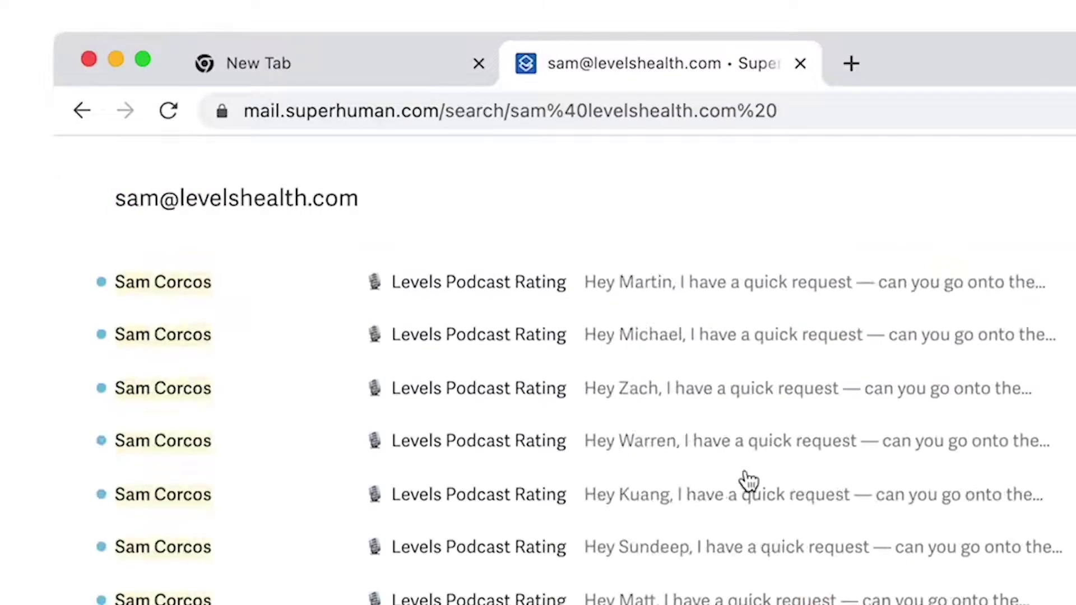
pyautogui.tripleClick(327, 201)
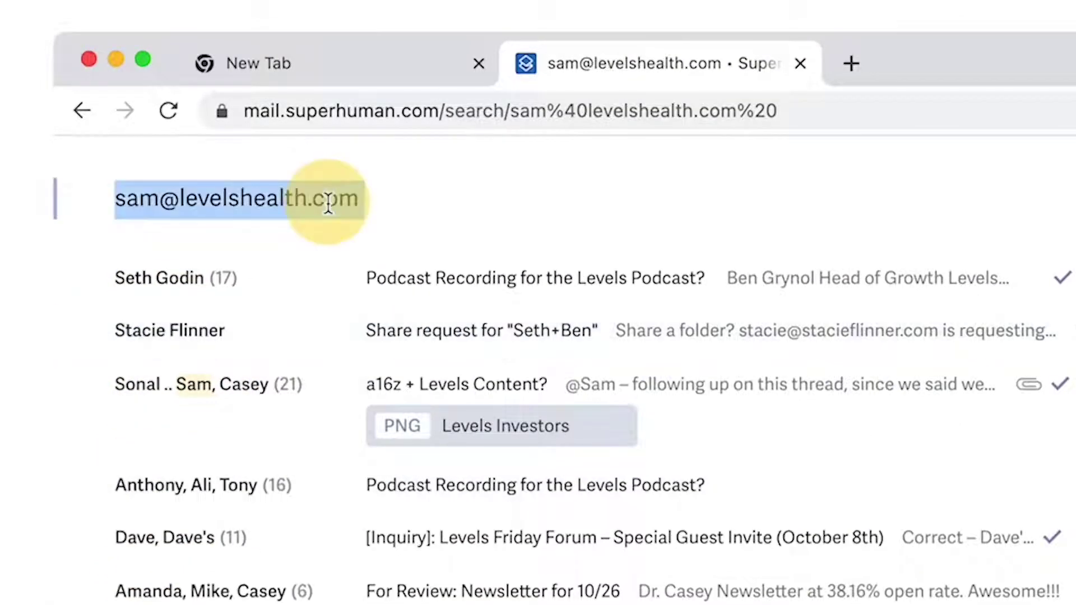
pyautogui.press('BackSpace')
pyautogui.write('sam')
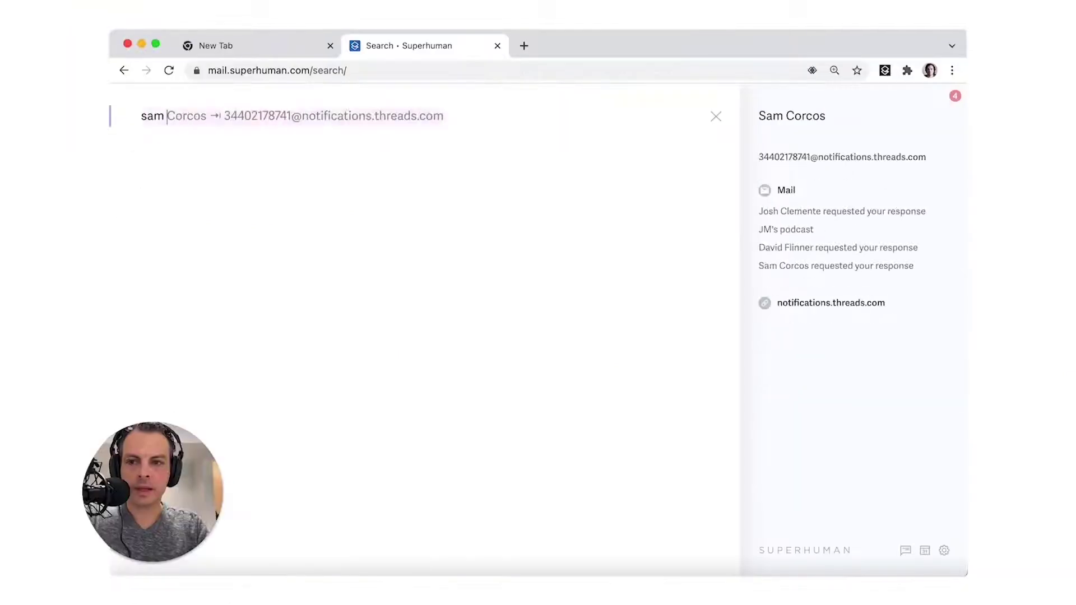
pyautogui.write(' memo')
pyautogui.press('Return')
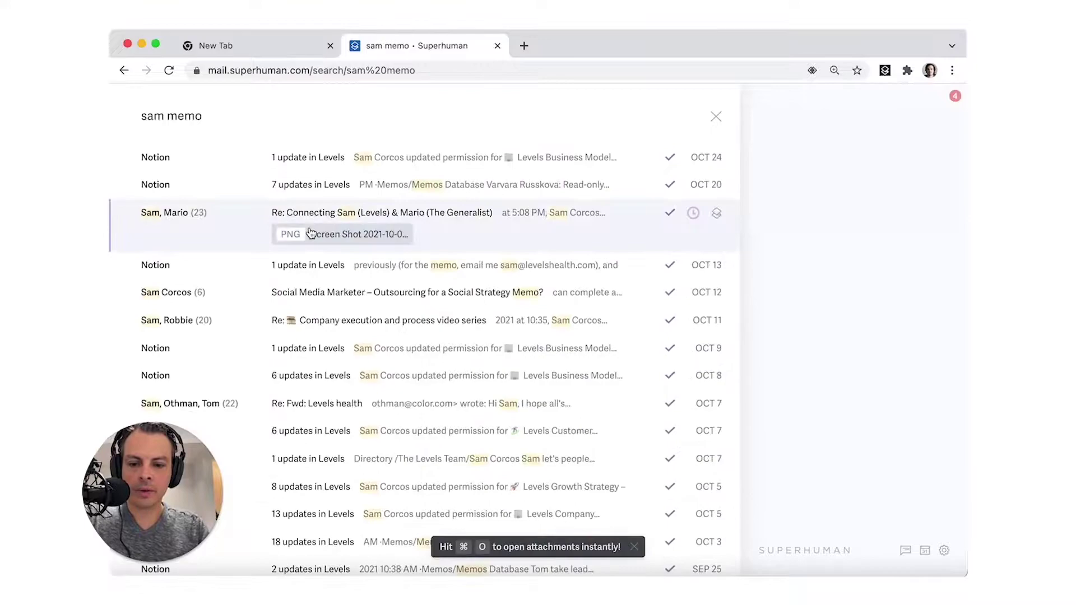
pyautogui.press('Escape')
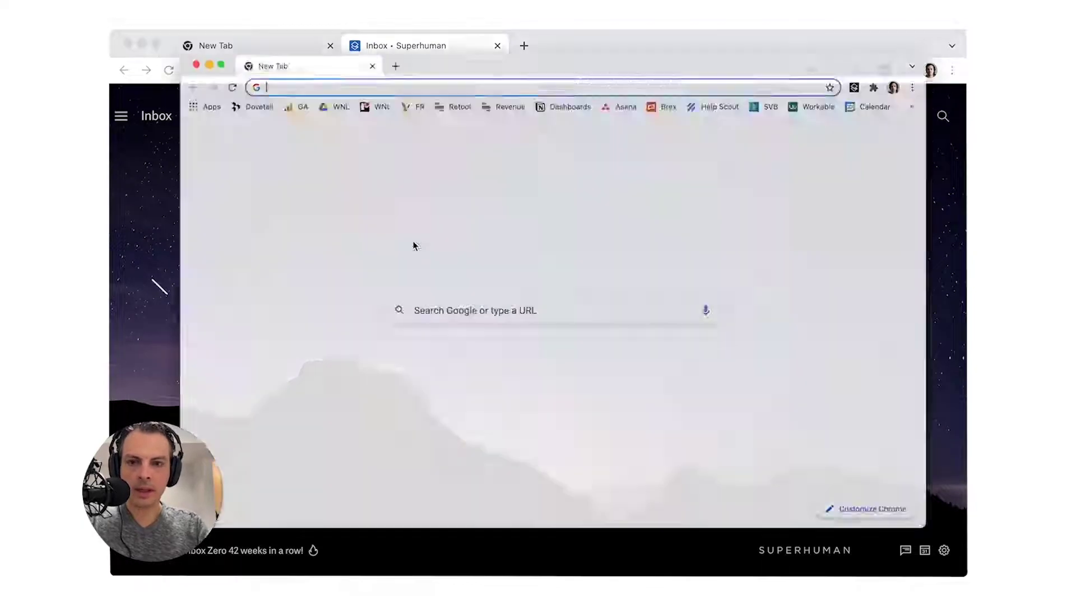
# Step: Search Google for 'superhuman shortcuts' and open the Superhuman Keyboard Shortcuts PDF at its Format section
pyautogui.write('superhuman shortcut')
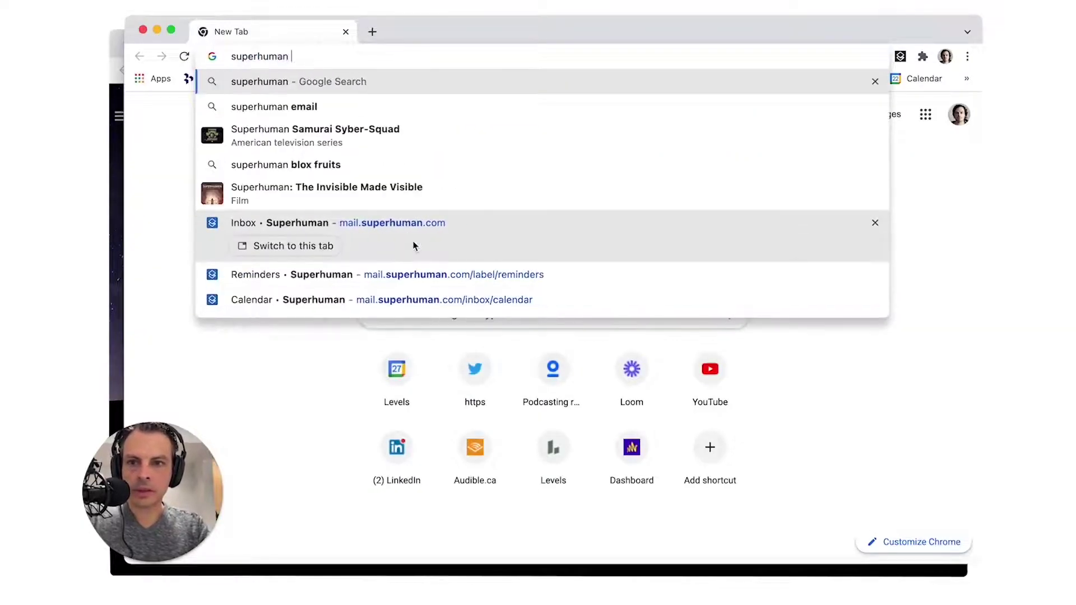
pyautogui.write('s')
pyautogui.press('Return')
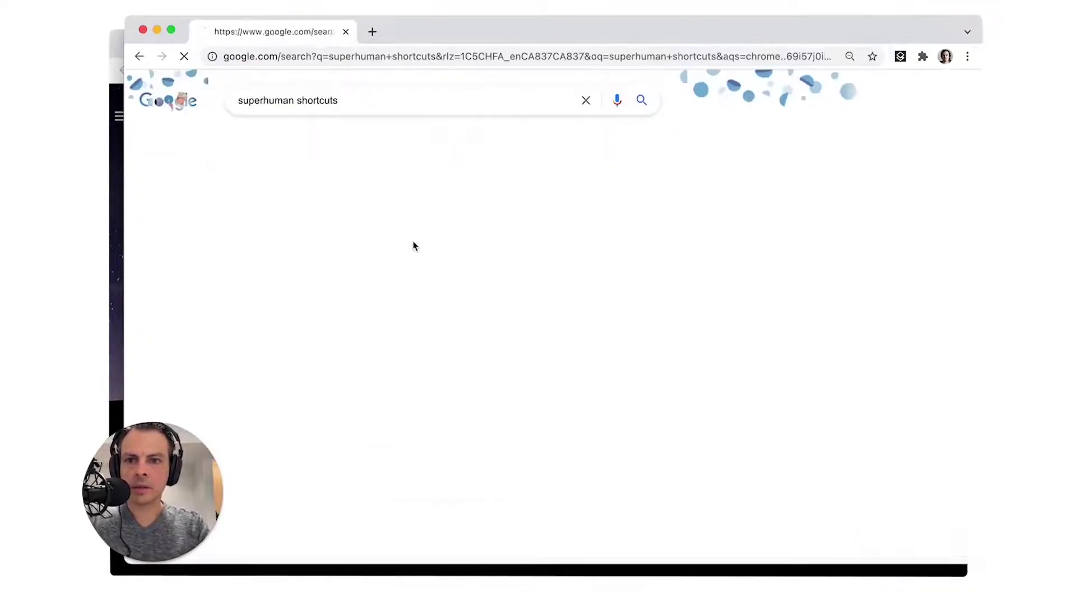
pyautogui.scroll(-3, 335, 255)
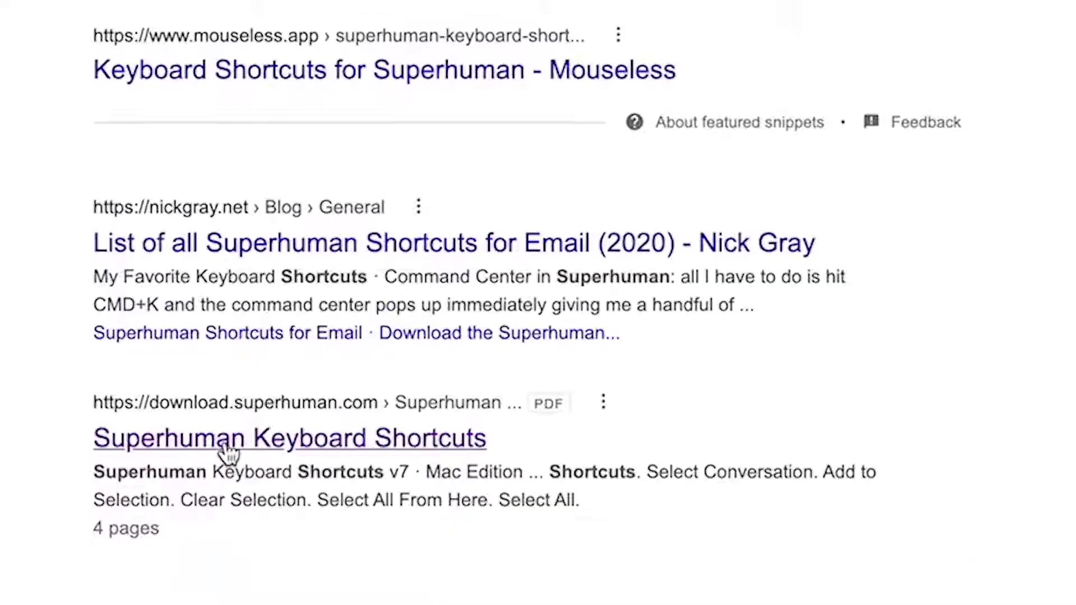
pyautogui.click(226, 446)
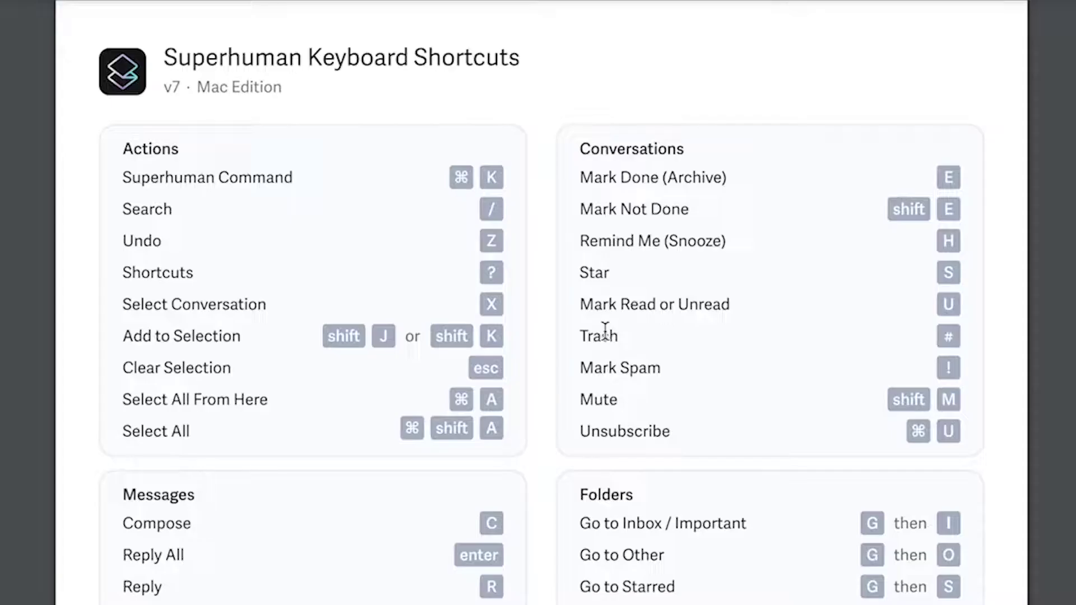
pyautogui.scroll(-10, 606, 331)
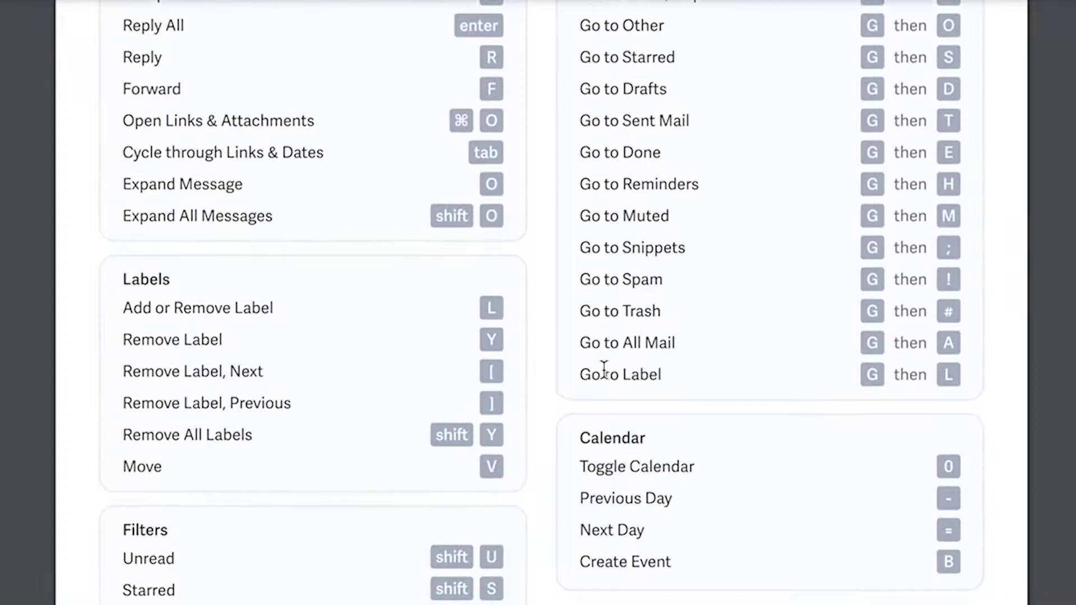
pyautogui.scroll(5, 782, 281)
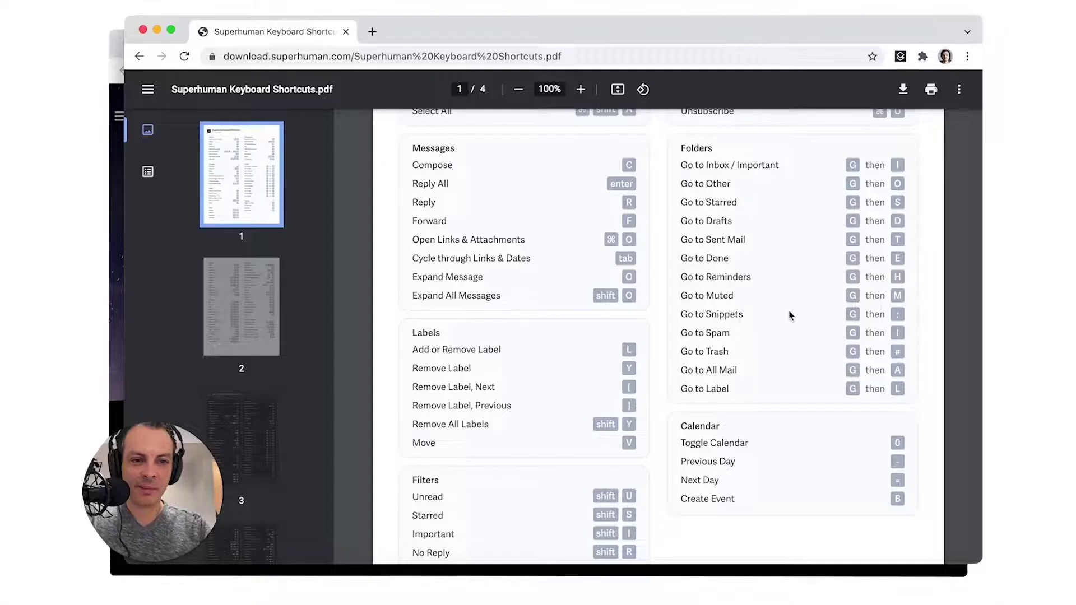
pyautogui.scroll(-10, 762, 290)
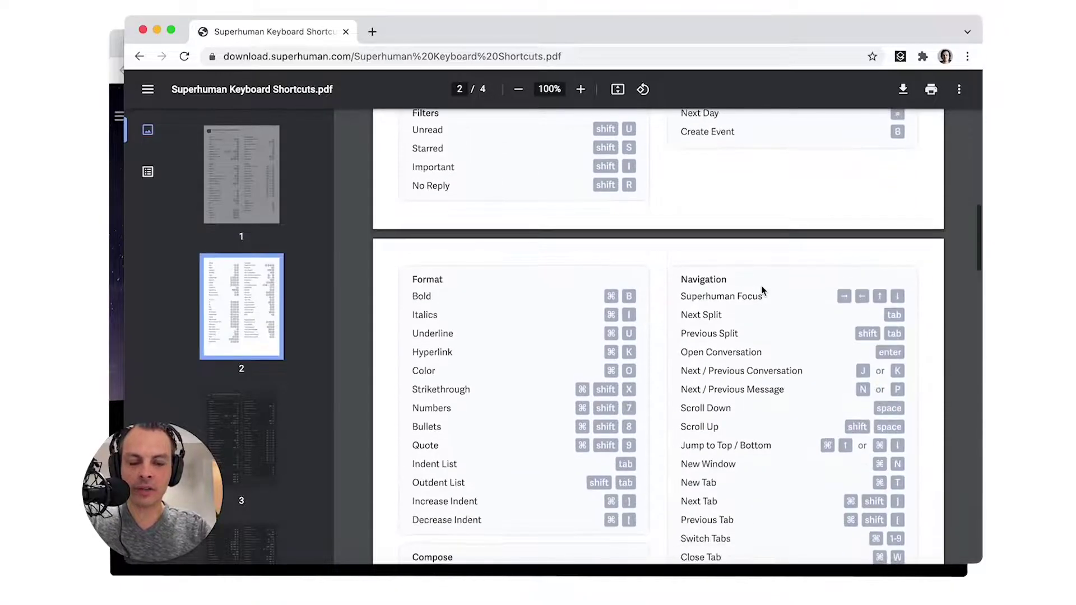
pyautogui.scroll(2, 762, 290)
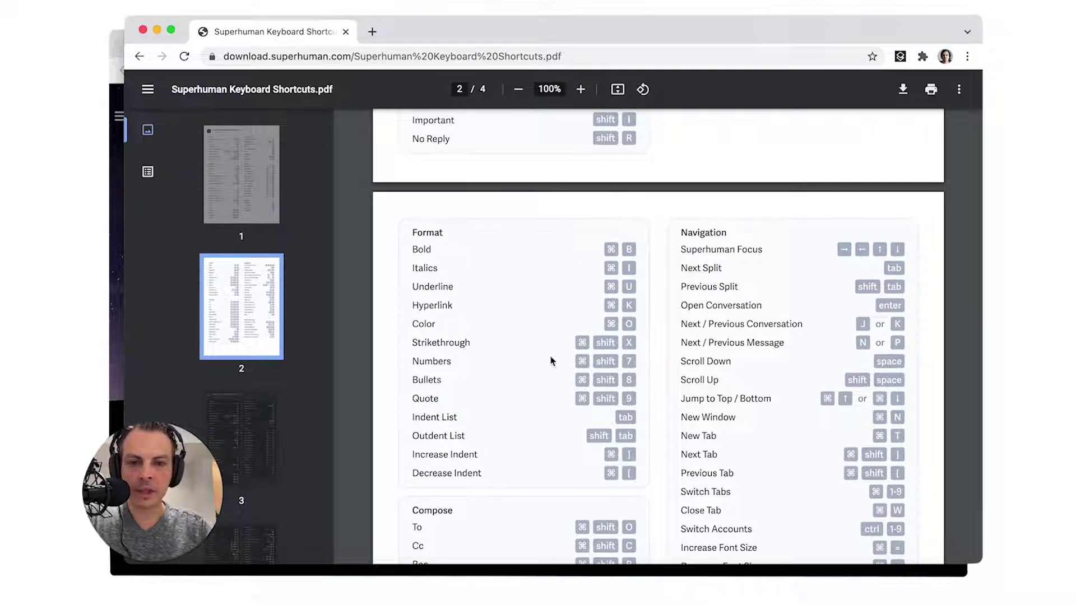
pyautogui.scroll(-1, 557, 398)
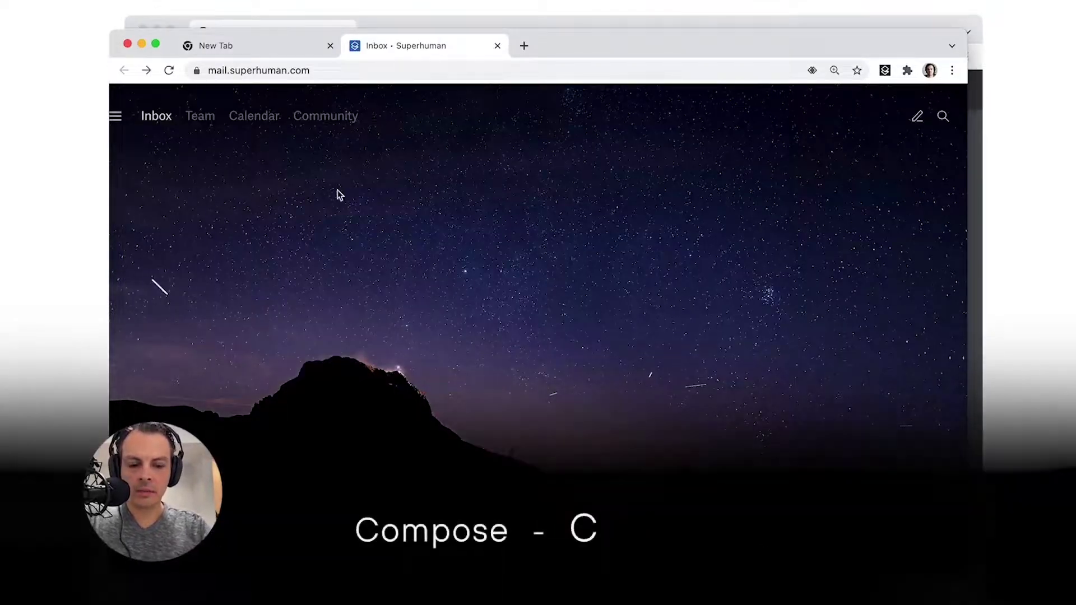
# Step: Address a new email to the suggested contact, subject 'Hey', with bullet lines for 'this' and 'Thank'
pyautogui.write('cben g')
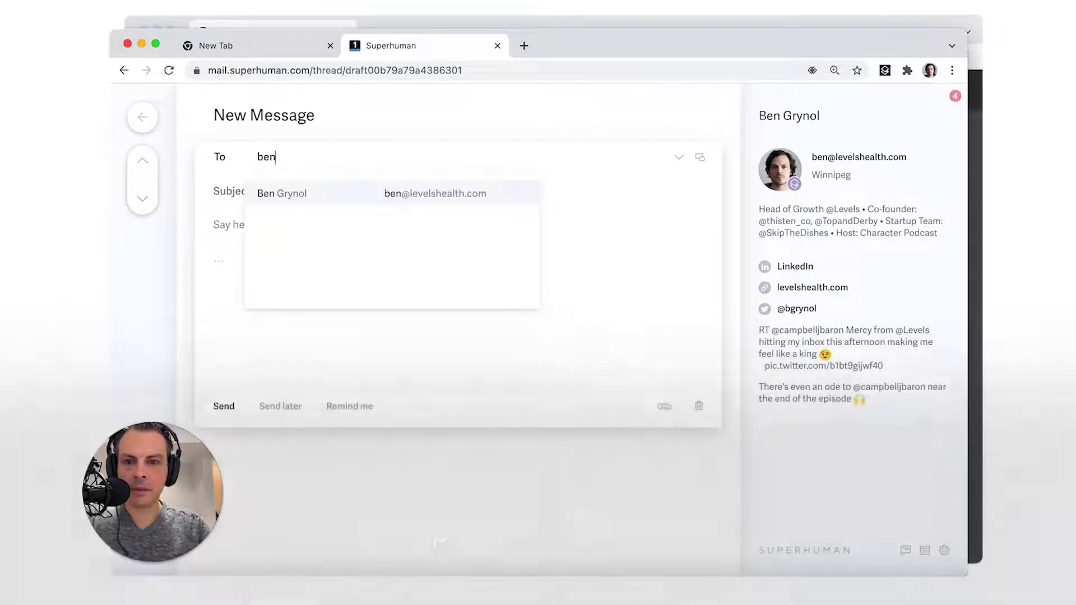
pyautogui.click(281, 190)
pyautogui.write('Hey')
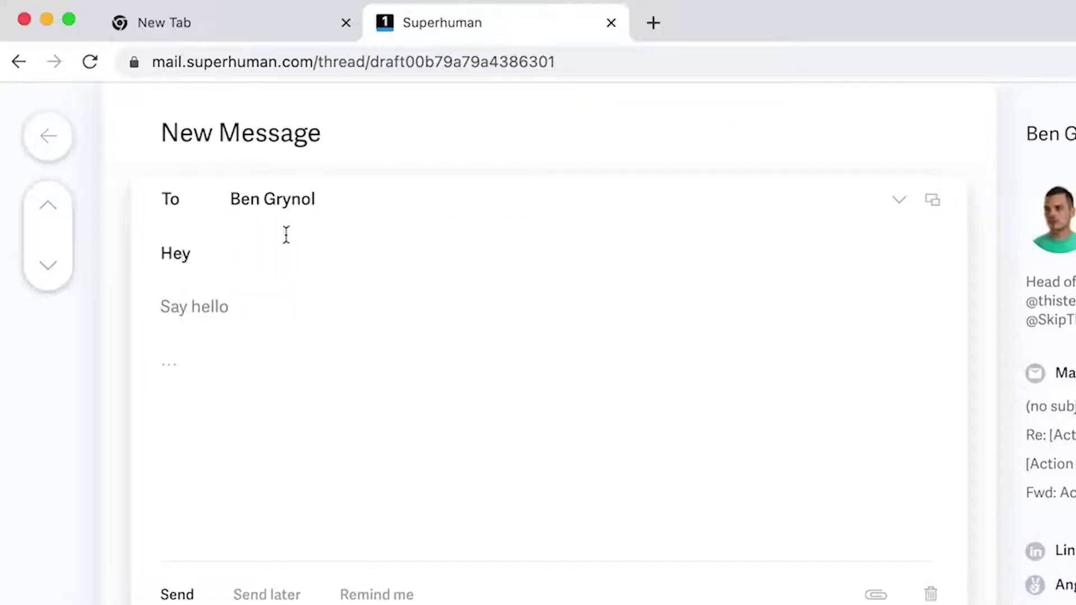
pyautogui.click(236, 307)
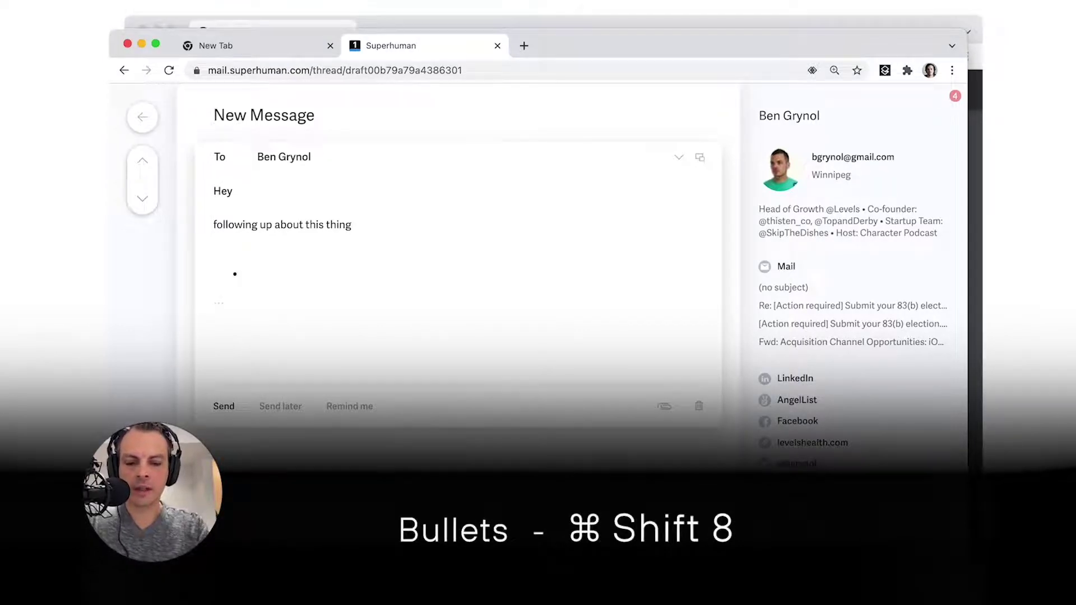
pyautogui.write('is')
pyautogui.press('Return')
pyautogui.write('Thank')
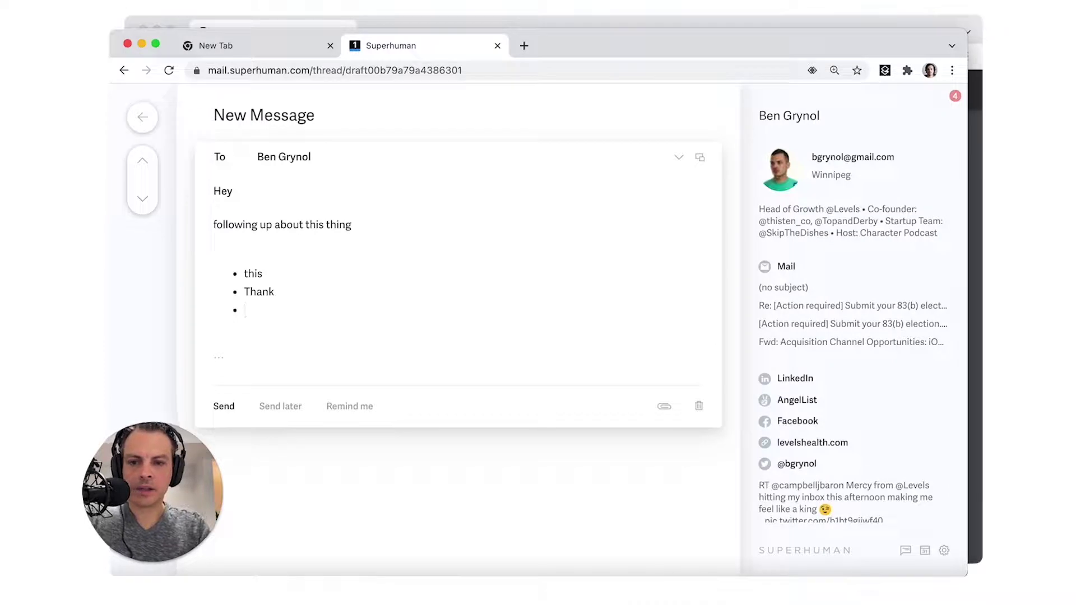
pyautogui.write('sthign else')
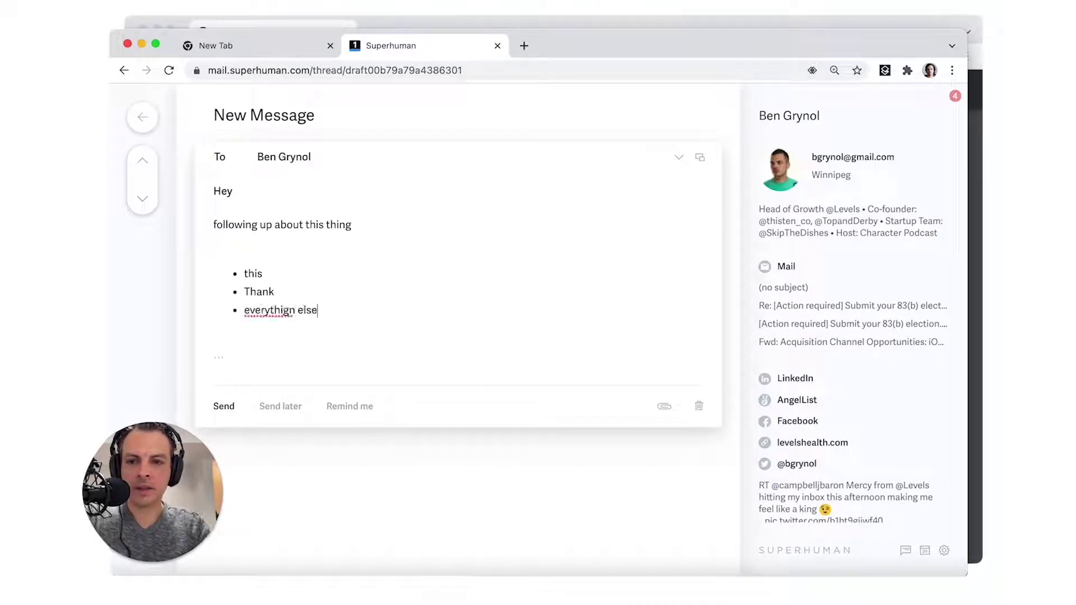
pyautogui.press('Return')
pyautogui.press('Return')
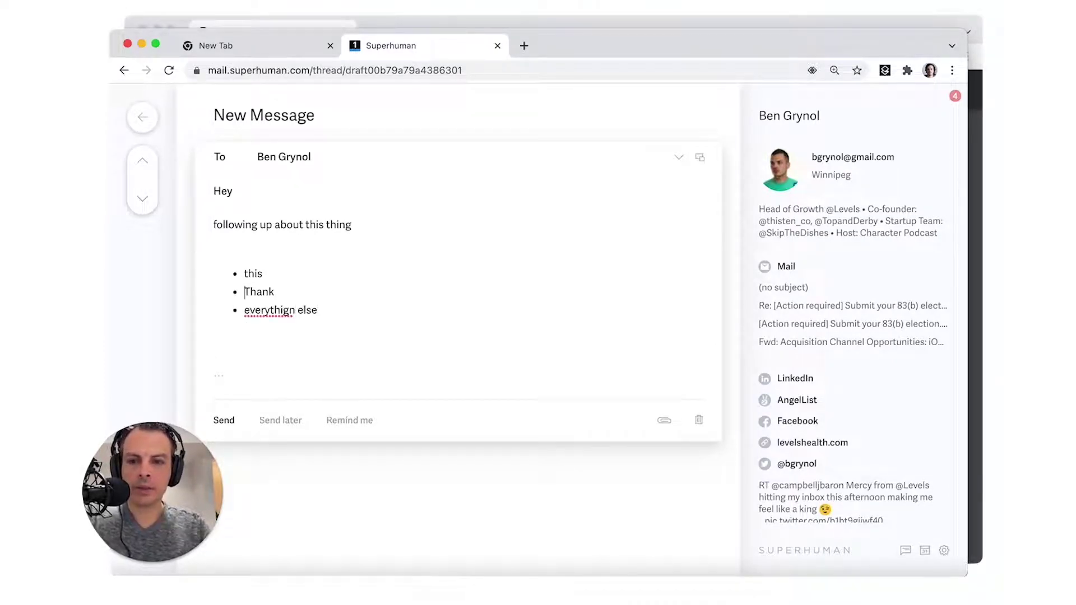
# Step: Make 'this' bold green and 'Thank' bold red
pyautogui.hotkey('shift', 'Up')
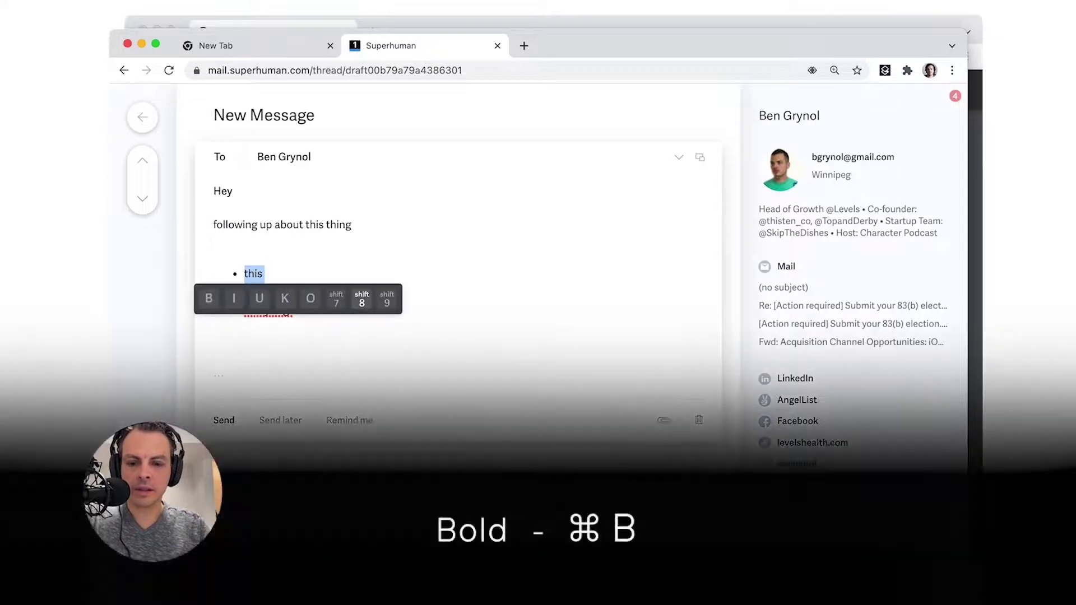
pyautogui.press('super+b')
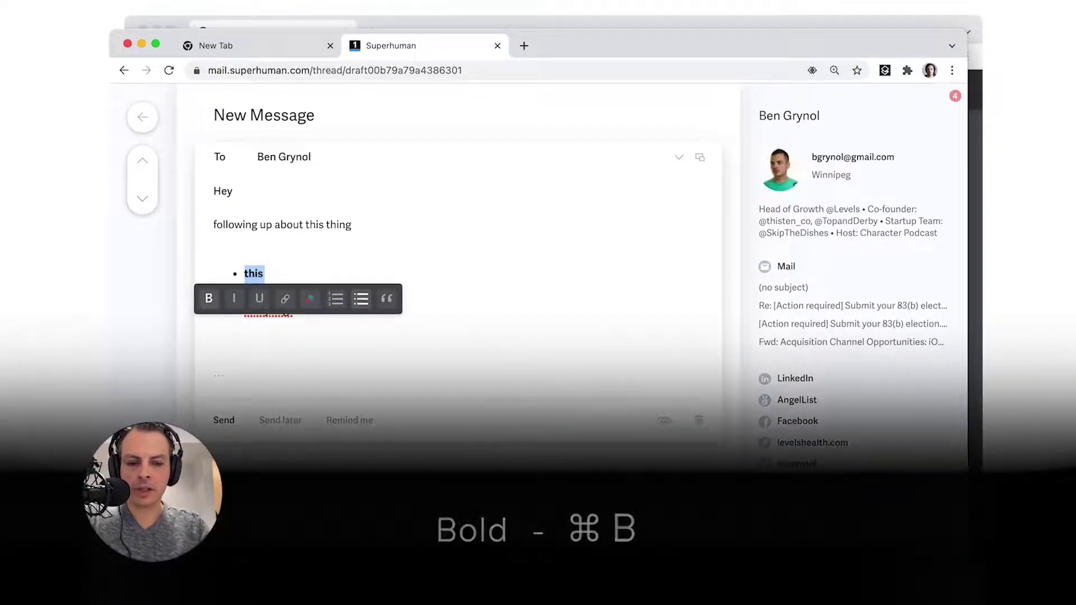
pyautogui.press('super+o')
pyautogui.press('Right')
pyautogui.press('Right')
pyautogui.press('Return')
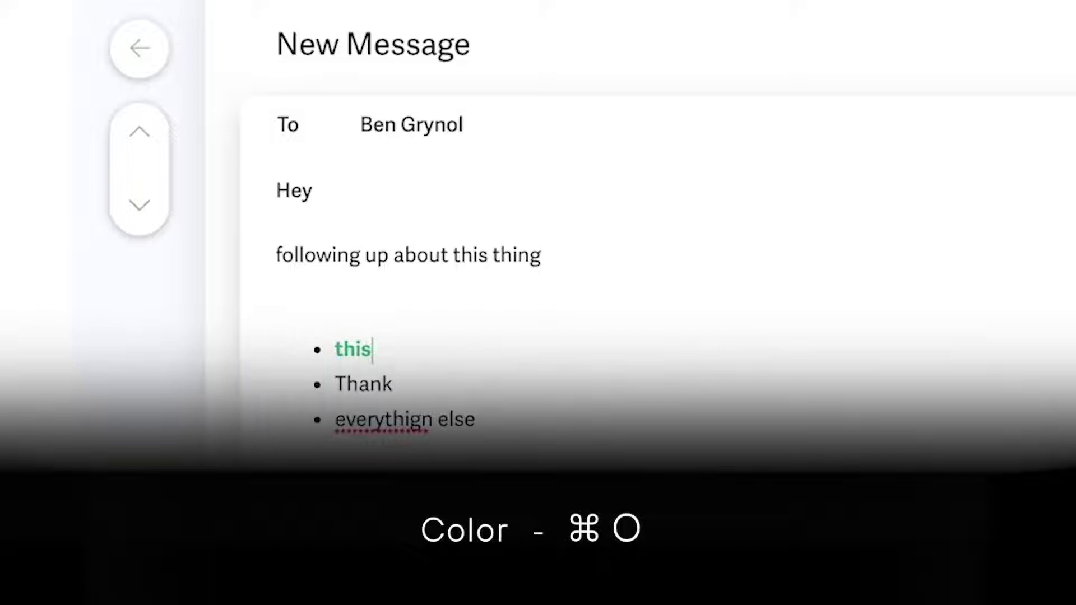
pyautogui.press('Right')
pyautogui.hotkey('shift', 'End')
pyautogui.press('super+b')
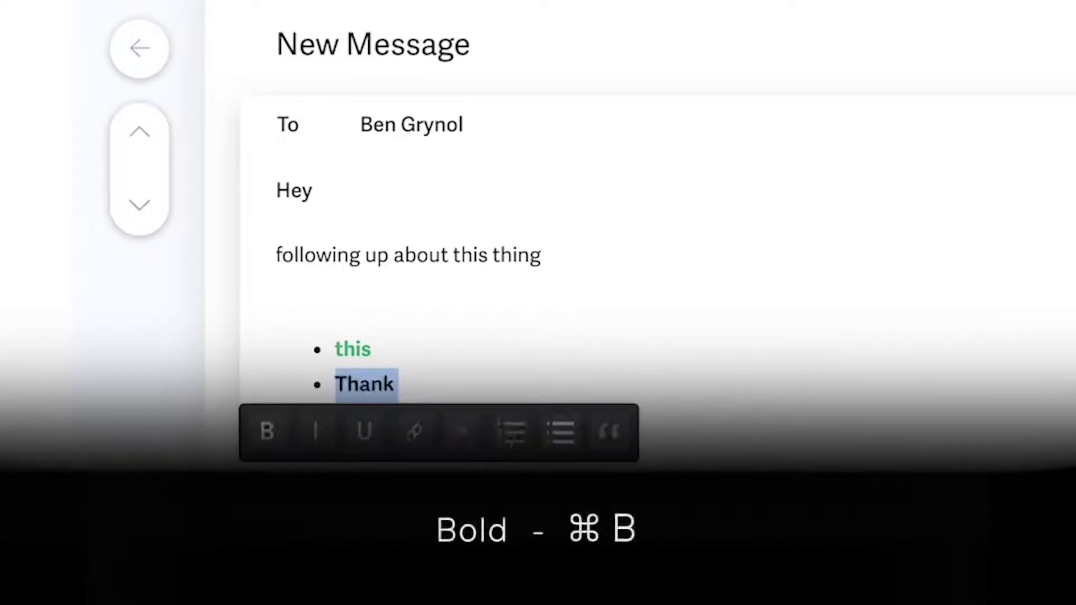
pyautogui.press('super+o')
pyautogui.press('Return')
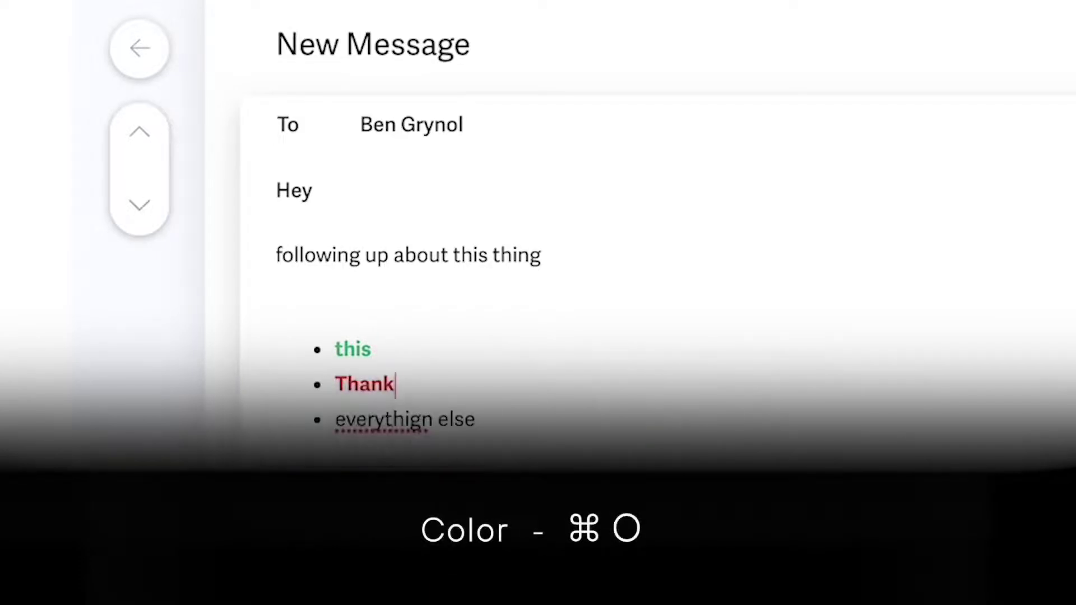
# Step: Add the quoted line 'Here we are doing things' and a 'This is great!' bullet, then send
pyautogui.press('Down')
pyautogui.press('Down')
pyautogui.press('Down')
pyautogui.press('Up')
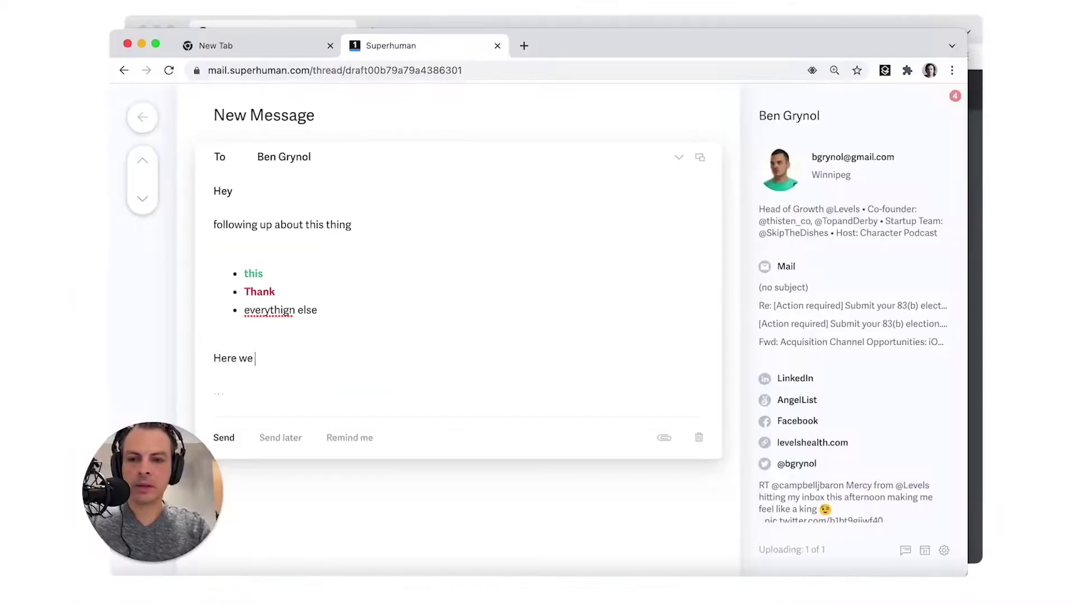
pyautogui.write('Here we are doing things')
pyautogui.press('super+shift+Left')
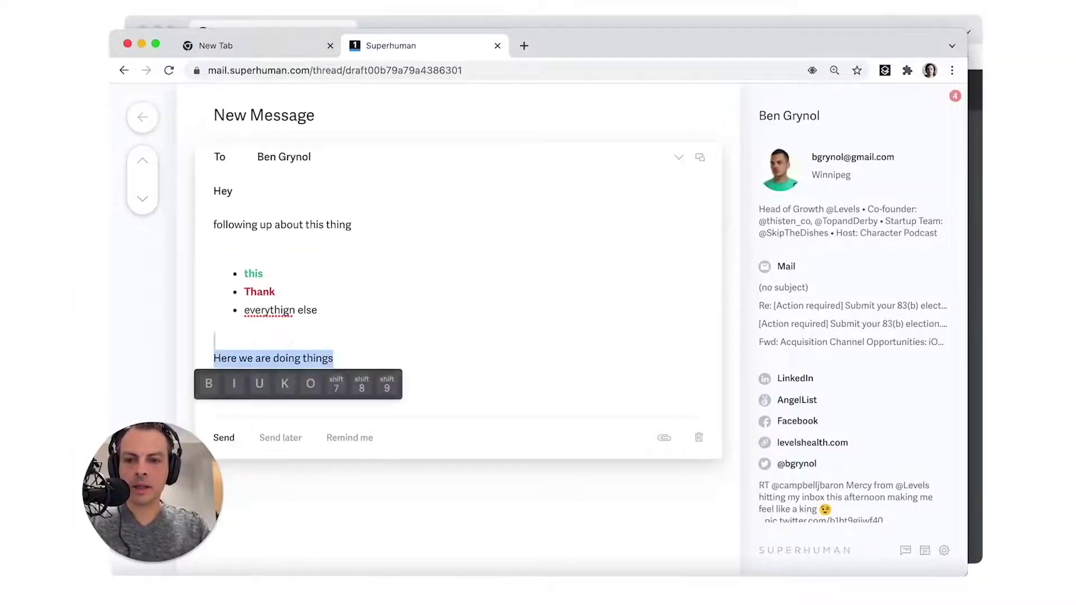
pyautogui.press('super+shift+9')
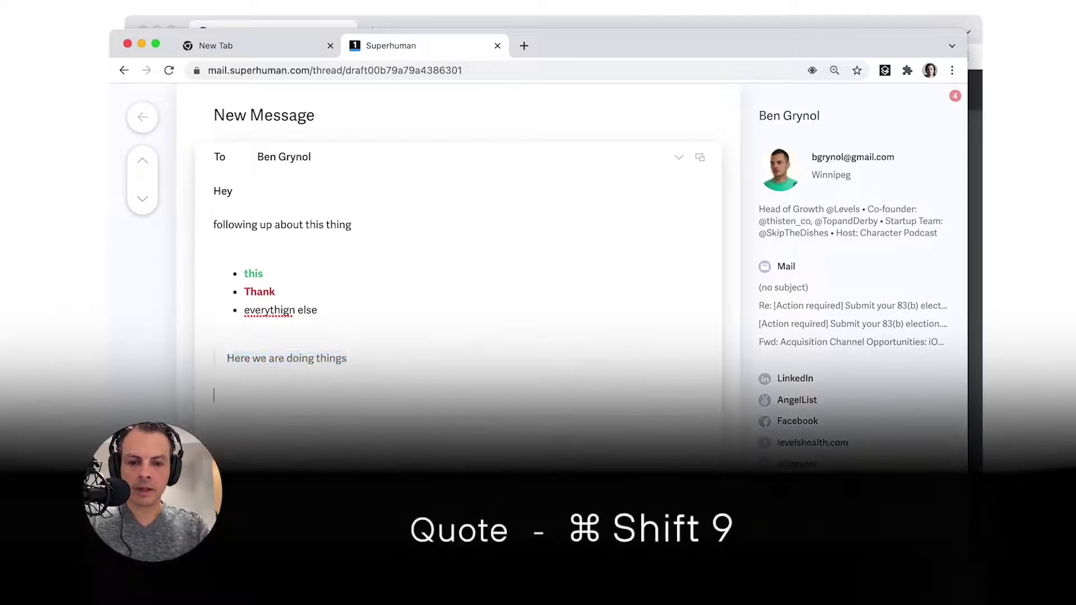
pyautogui.press('Return')
pyautogui.press('super+shift+8')
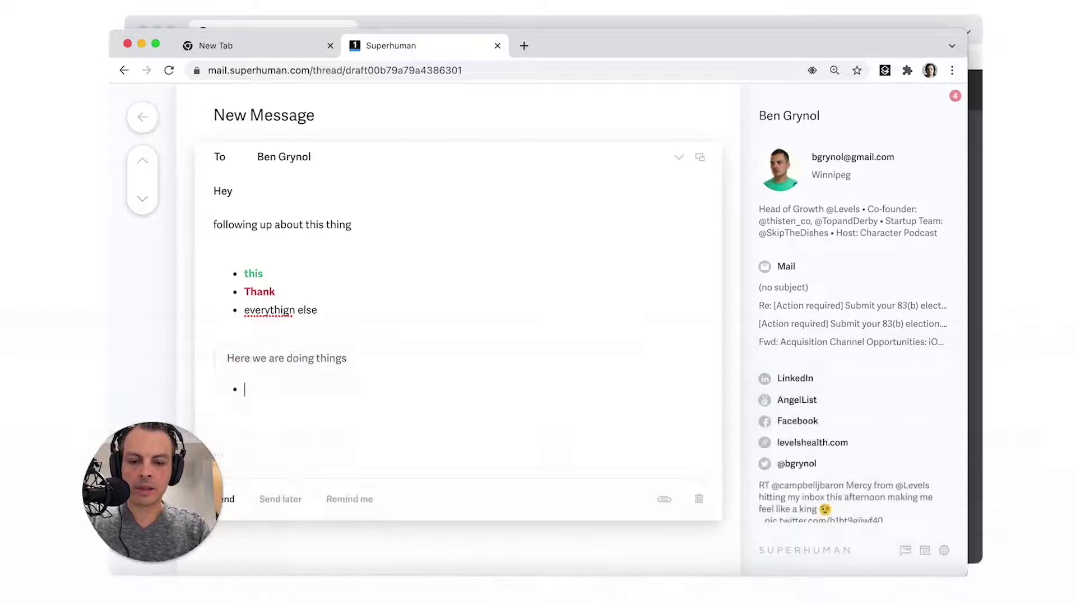
pyautogui.write('This is great')
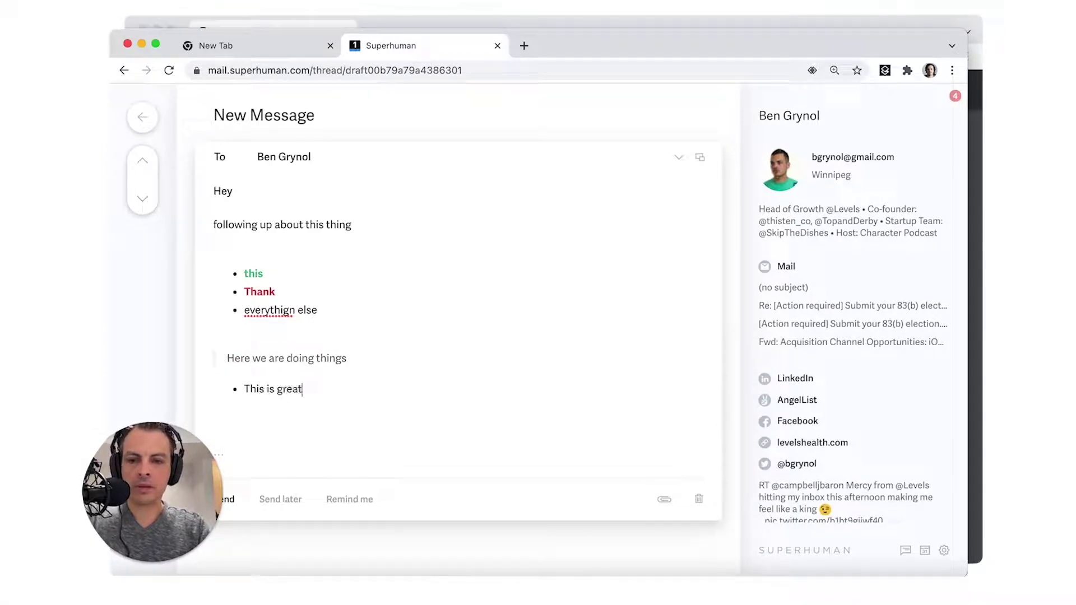
pyautogui.write('!')
pyautogui.press('Return')
pyautogui.press('Return')
pyautogui.press('Return')
pyautogui.write('Sey')
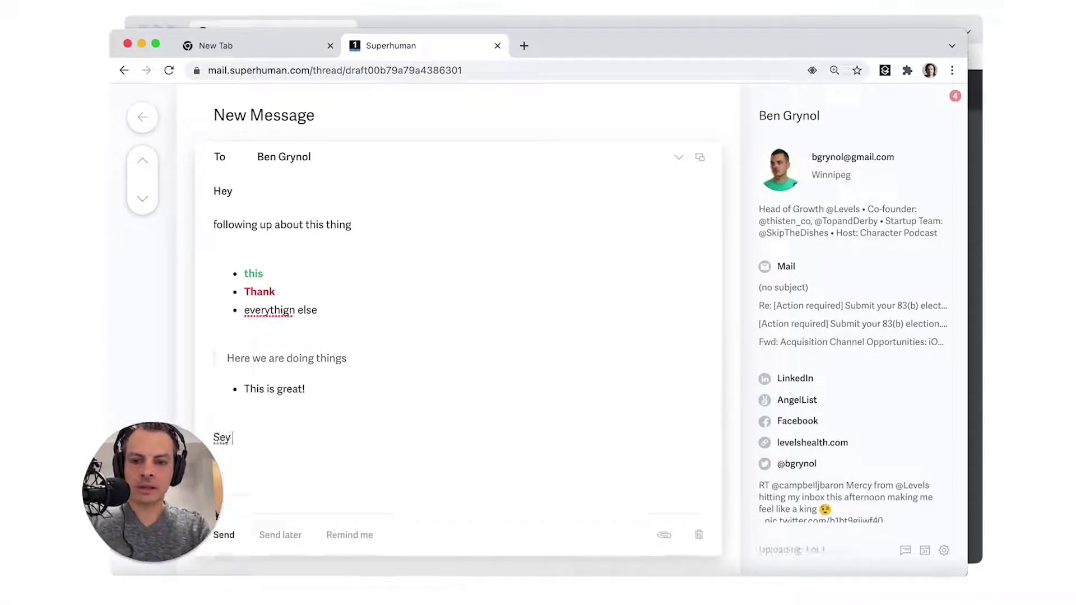
pyautogui.press('BackSpace')
pyautogui.press('BackSpace')
pyautogui.press('BackSpace')
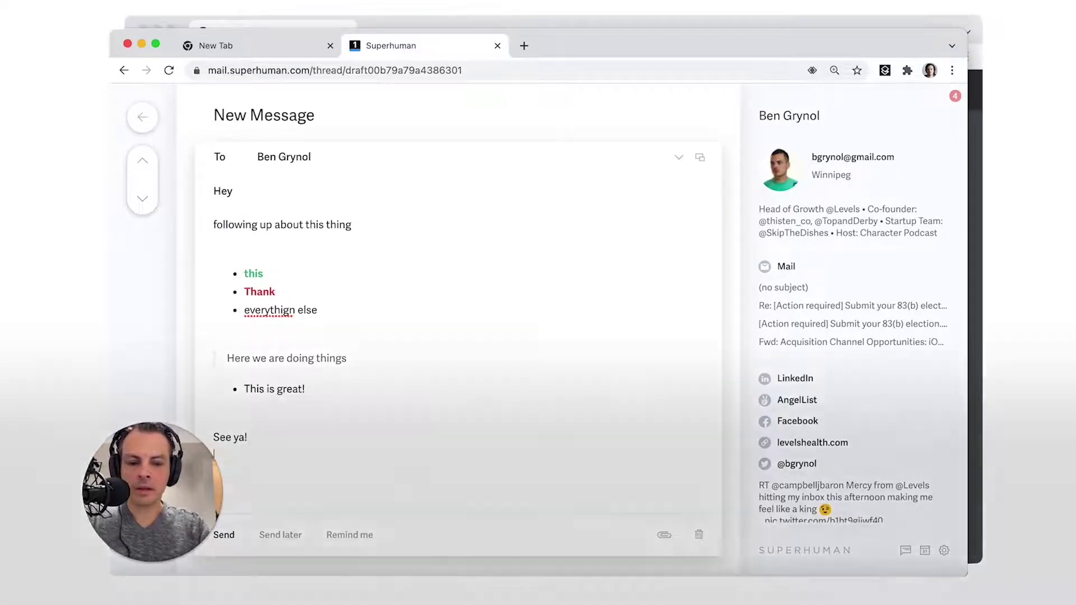
pyautogui.press('super+Return')
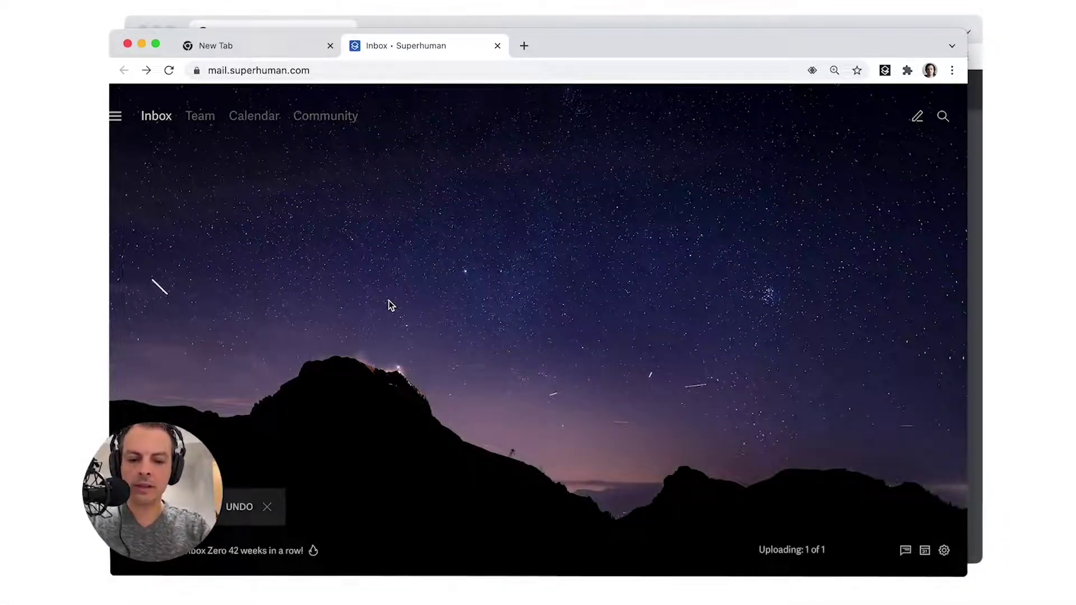
# Step: Set a one-minute reminder (11:28 AM) on the sent 'Hey' email from Sent Mail
pyautogui.press('g')
pyautogui.press('t')
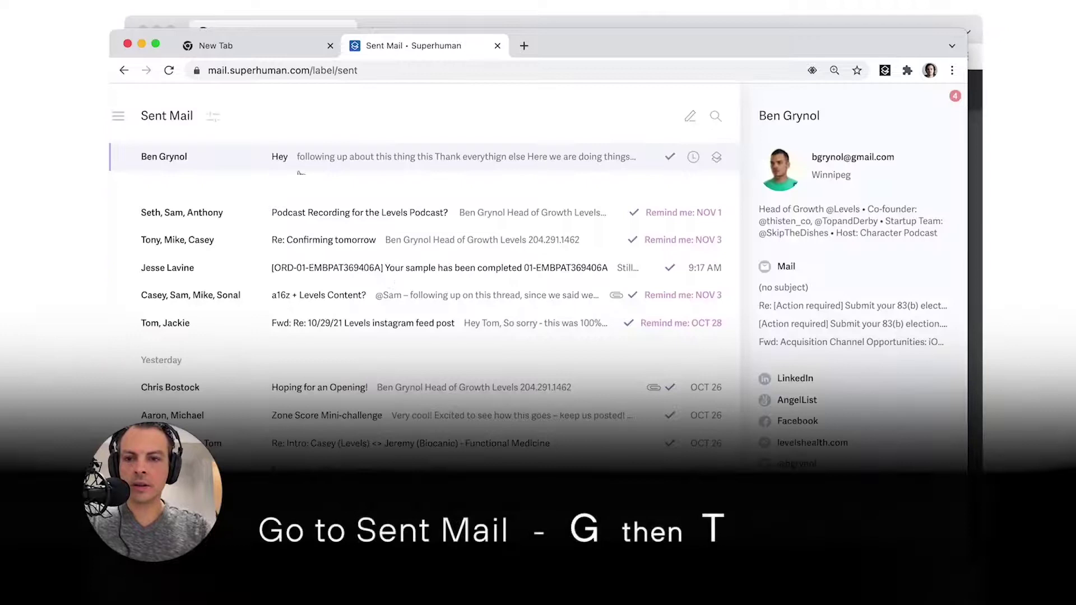
pyautogui.click(312, 166)
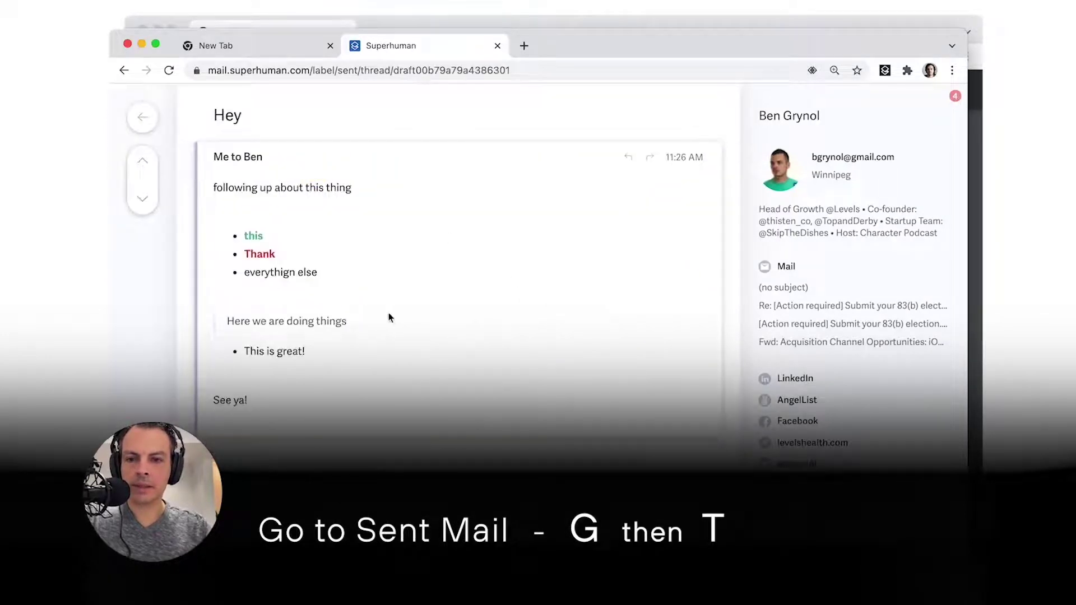
pyautogui.press('h')
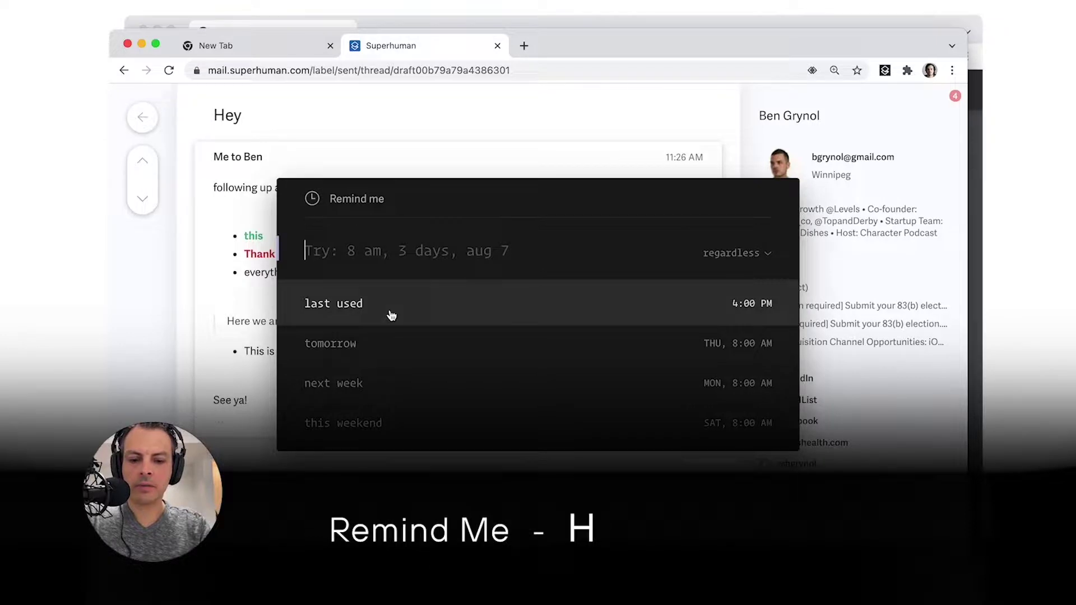
pyautogui.write('min')
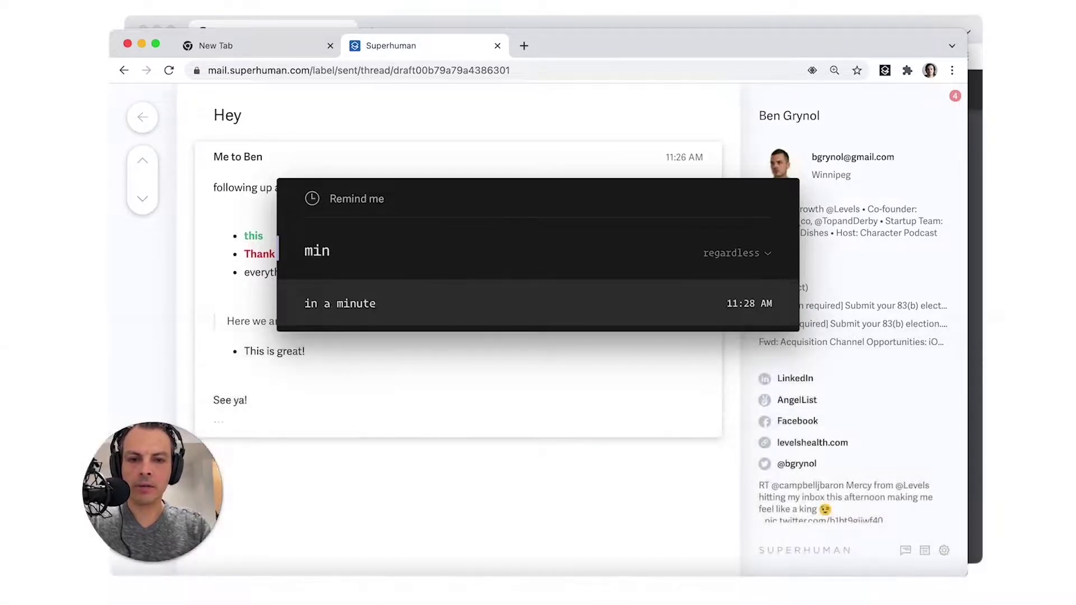
pyautogui.press('Return')
pyautogui.press('Escape')
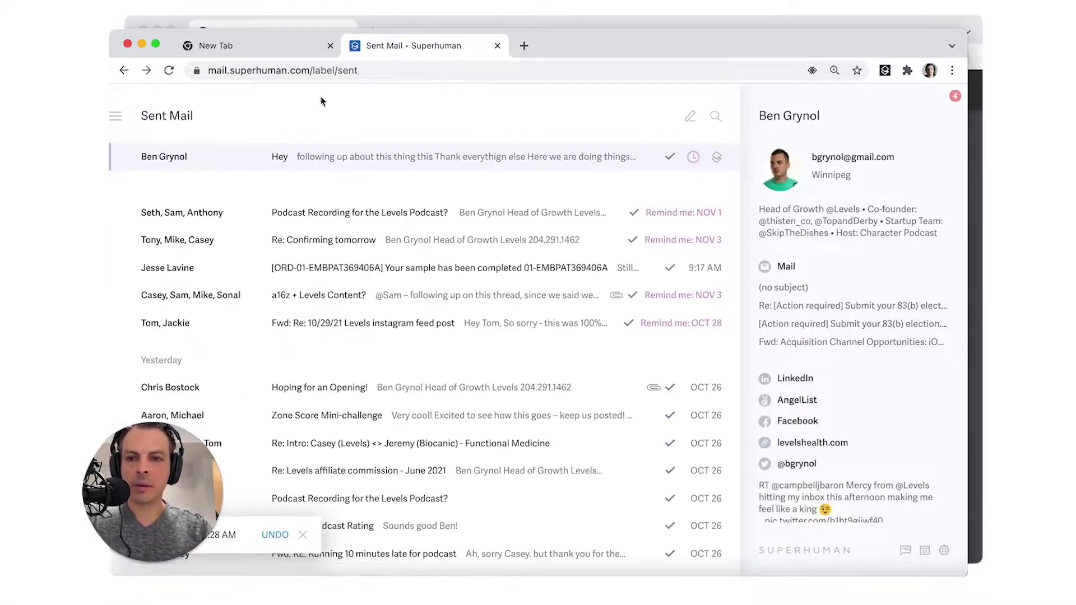
pyautogui.press('g')
pyautogui.press('i')
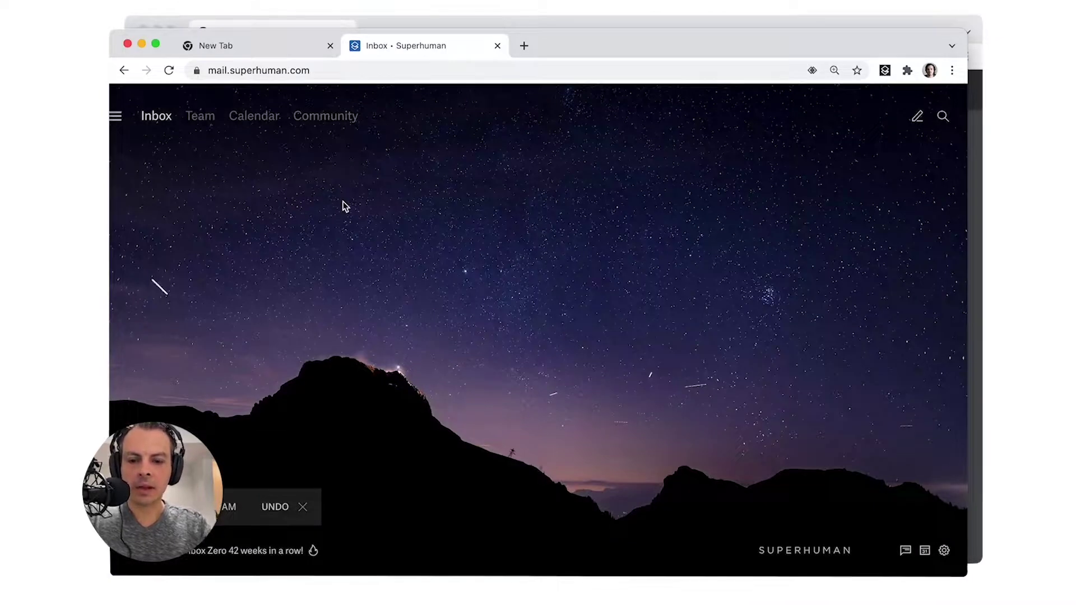
# Step: Check the 'Hey' email in Reminders, then open it from the Inbox once returned and archive it
pyautogui.press('g')
pyautogui.press('h')
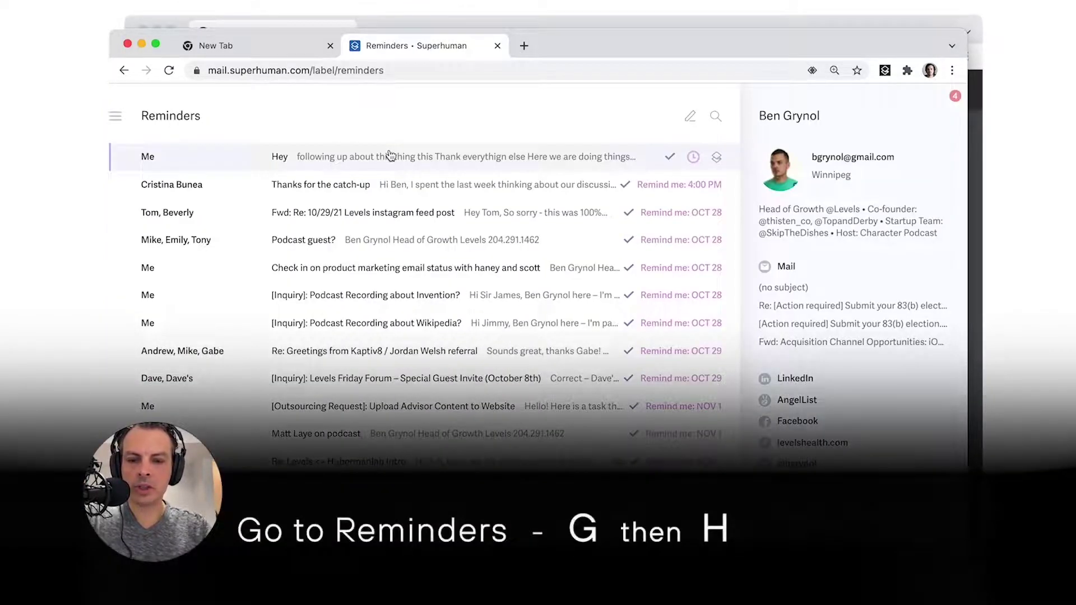
pyautogui.click(391, 156)
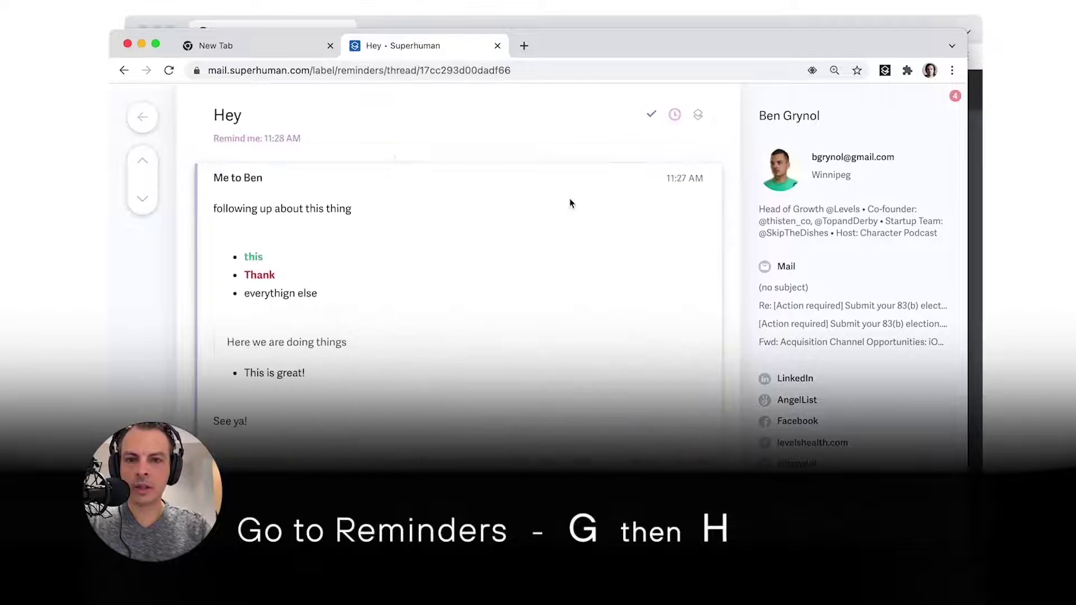
pyautogui.press('Escape')
pyautogui.press('g')
pyautogui.press('i')
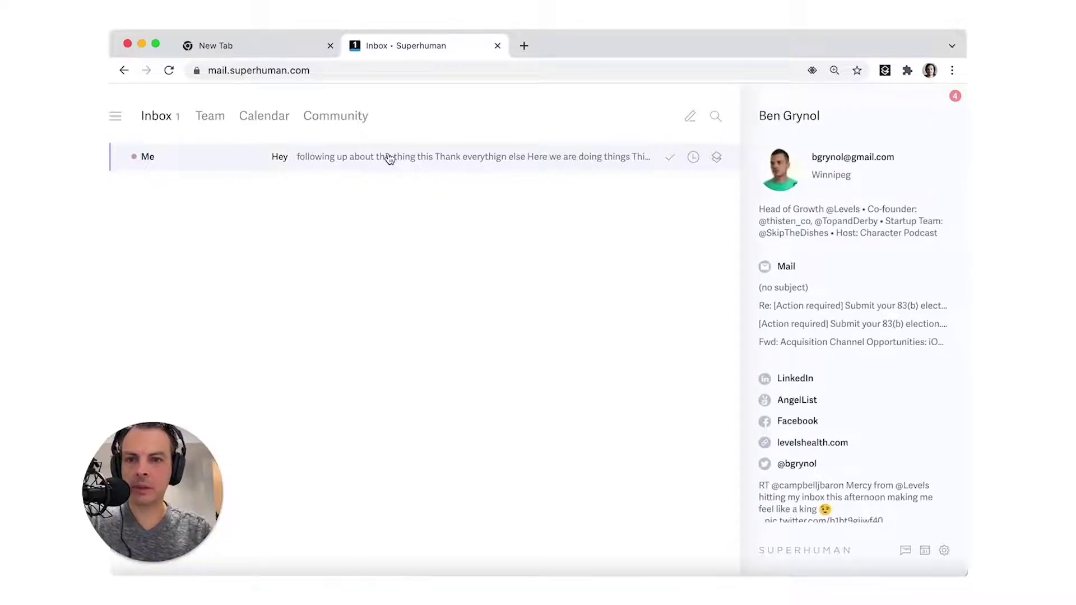
pyautogui.click(389, 159)
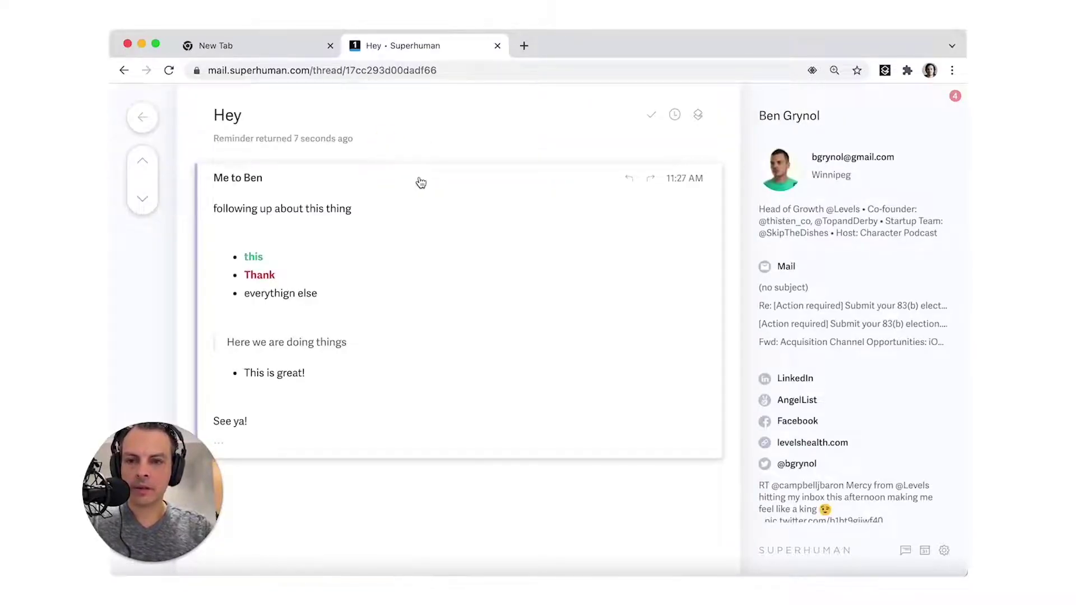
pyautogui.press('e')
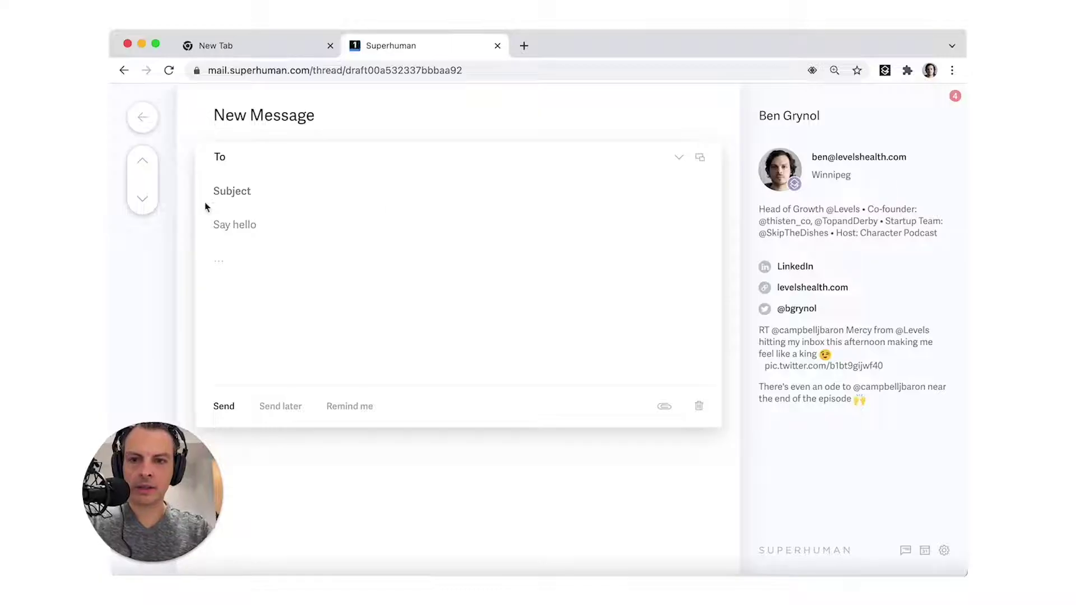
# Step: Insert the Outsourcing snippet with ';out' and put a thanks greeting line above it
pyautogui.click(213, 211)
pyautogui.click(244, 218)
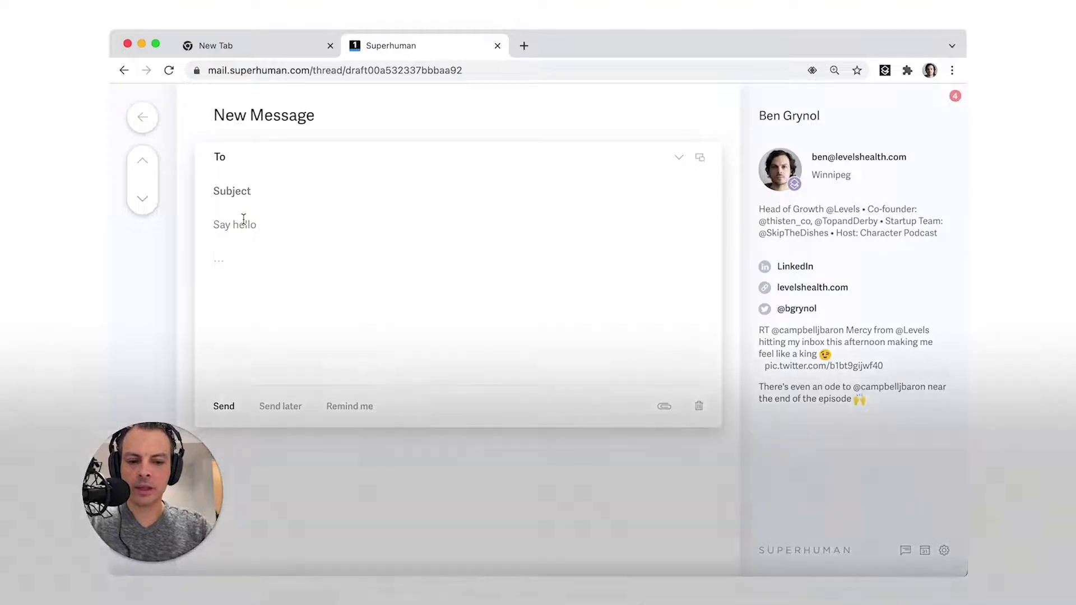
pyautogui.write(';')
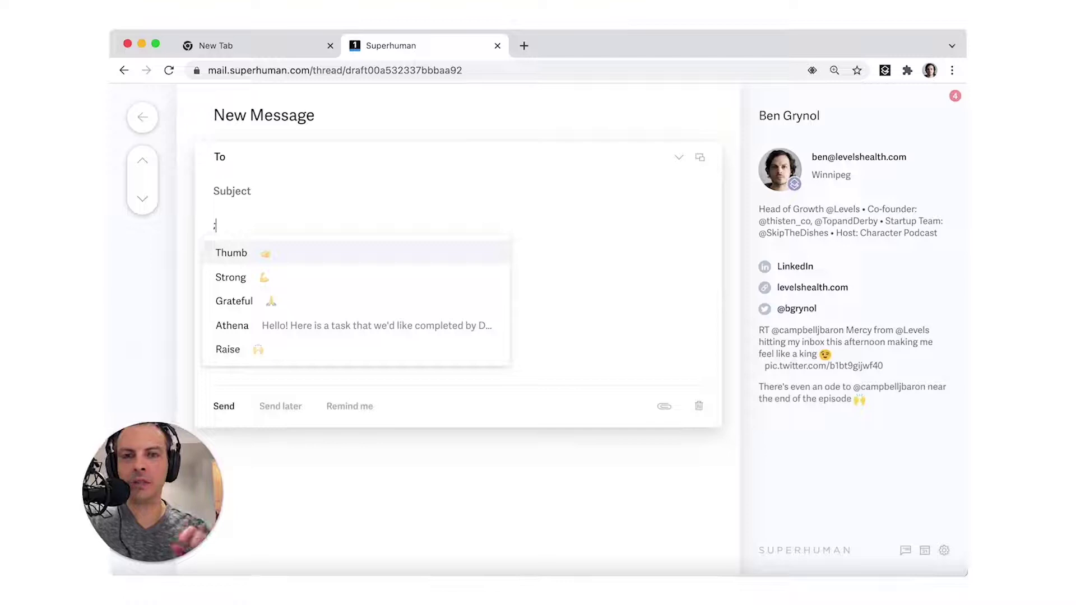
pyautogui.write('out')
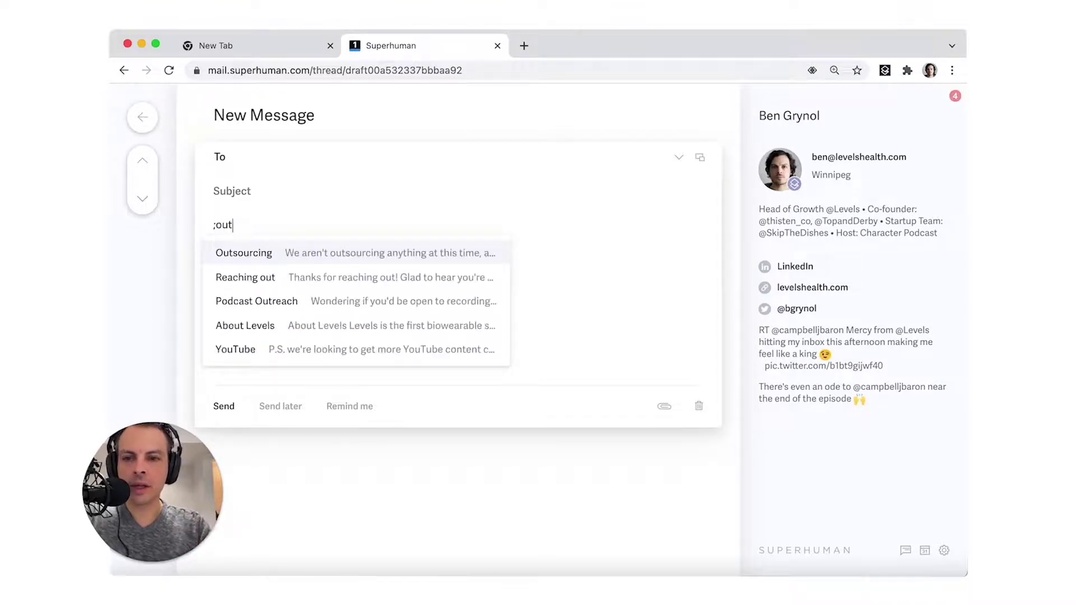
pyautogui.press('Return')
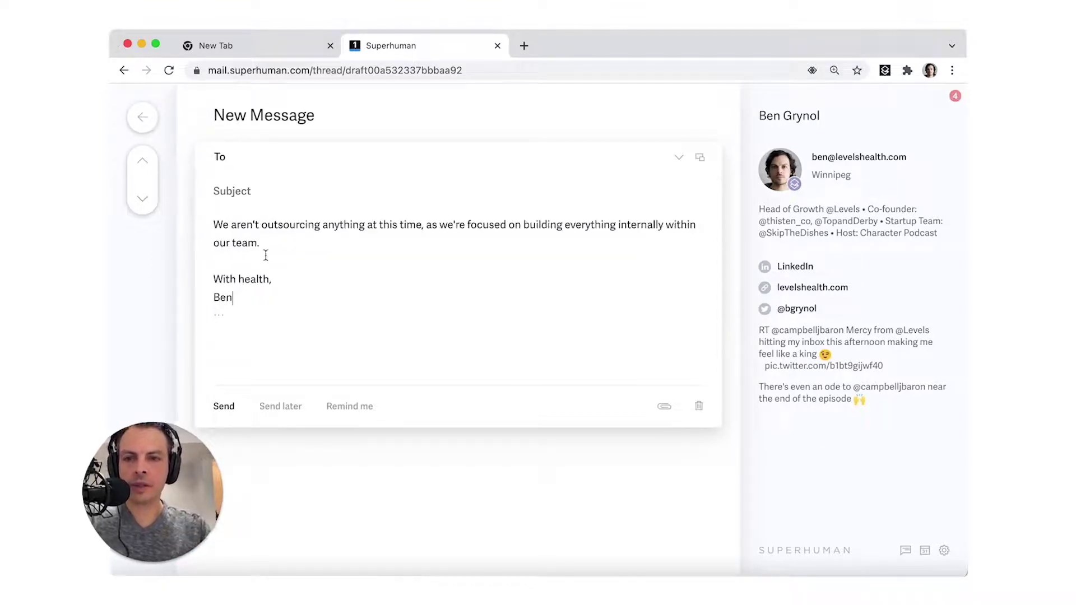
pyautogui.press('Return')
pyautogui.press('Up')
pyautogui.write('Thanks t')
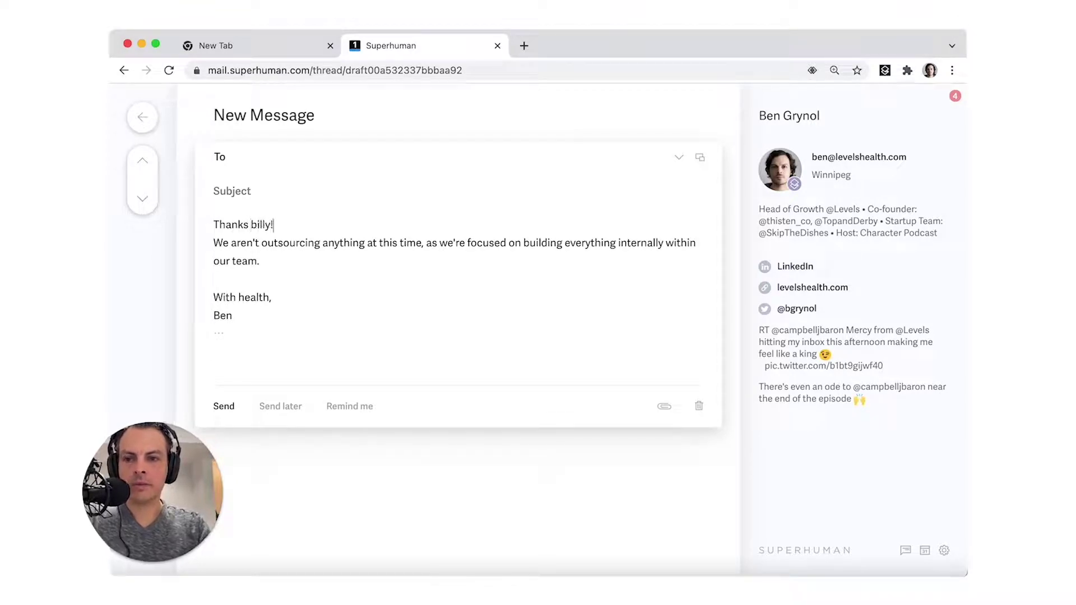
pyautogui.press('Return')
pyautogui.click(364, 260)
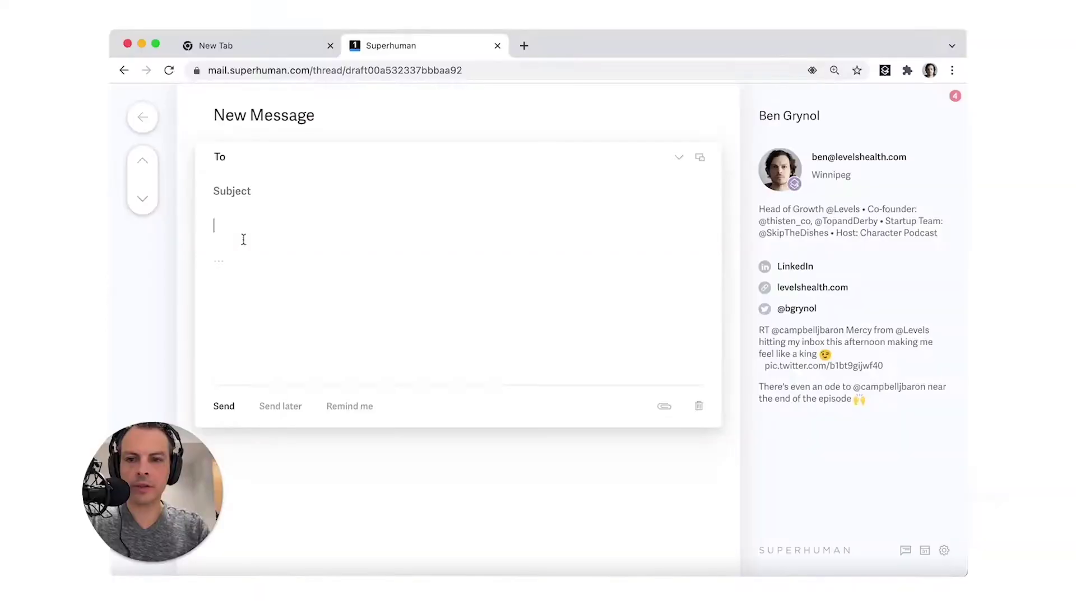
# Step: Insert the Friday Forum Invite snippet, add a greeting line, and fill in DATE as 10/29
pyautogui.write(';four')
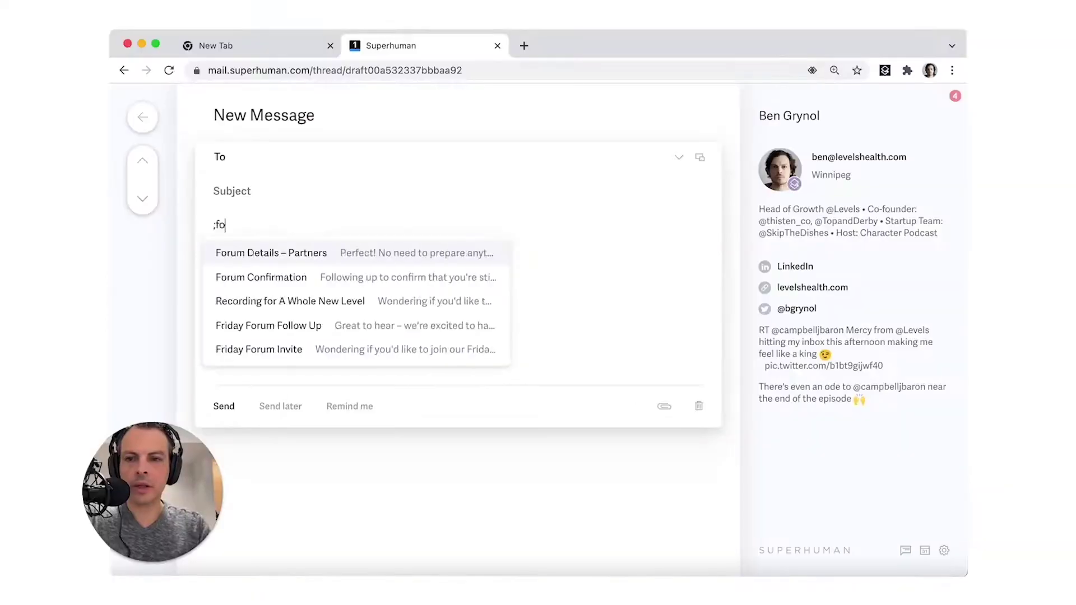
pyautogui.press('Down')
pyautogui.press('Down')
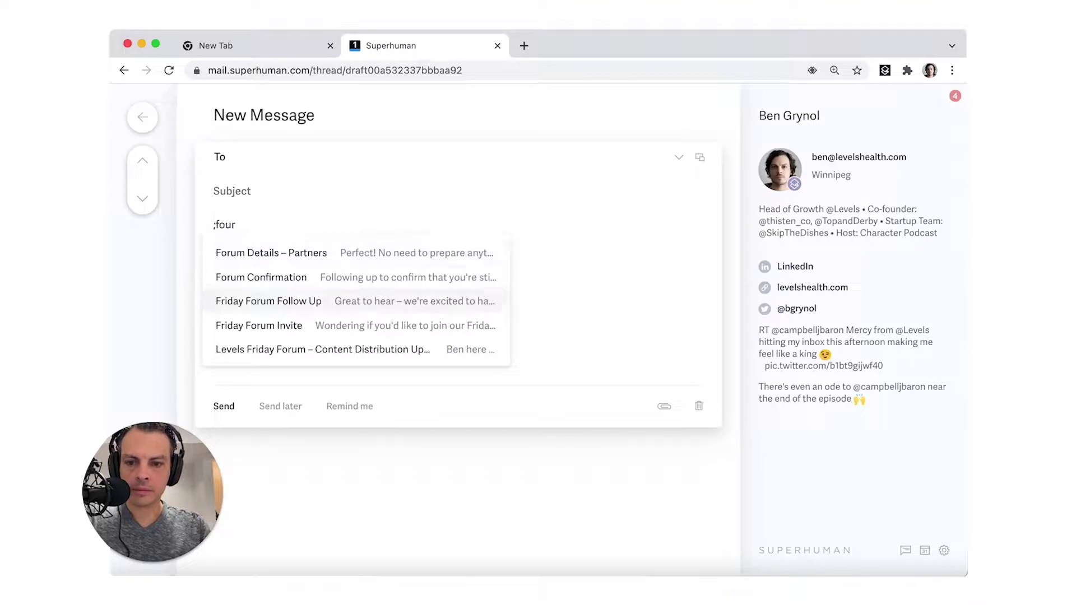
pyautogui.press('Down')
pyautogui.press('Return')
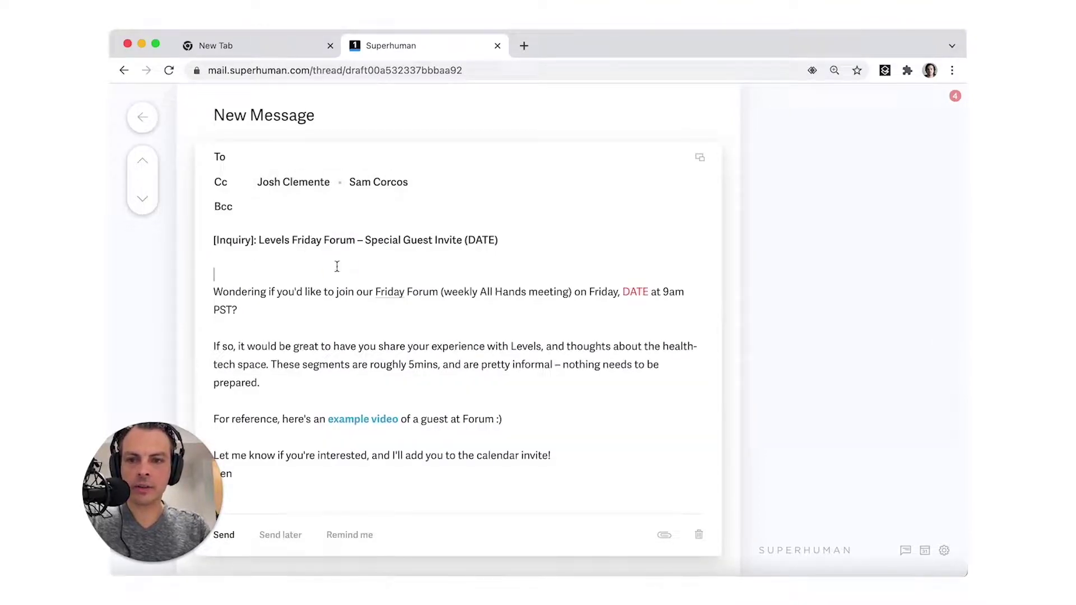
pyautogui.write('Hey Billy')
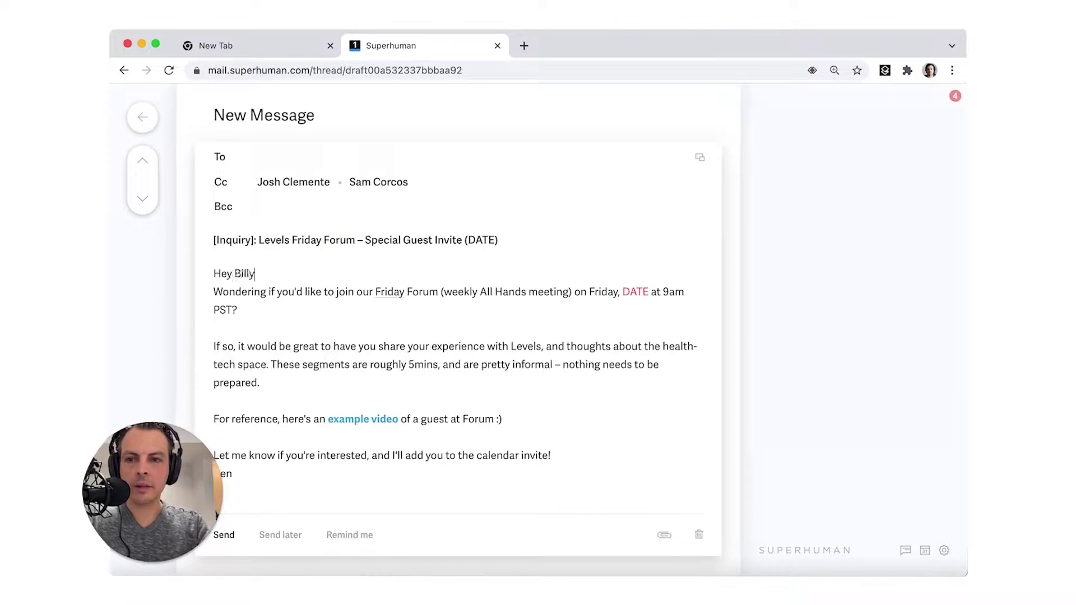
pyautogui.write('!')
pyautogui.press('Return')
pyautogui.scroll(-2, 367, 341)
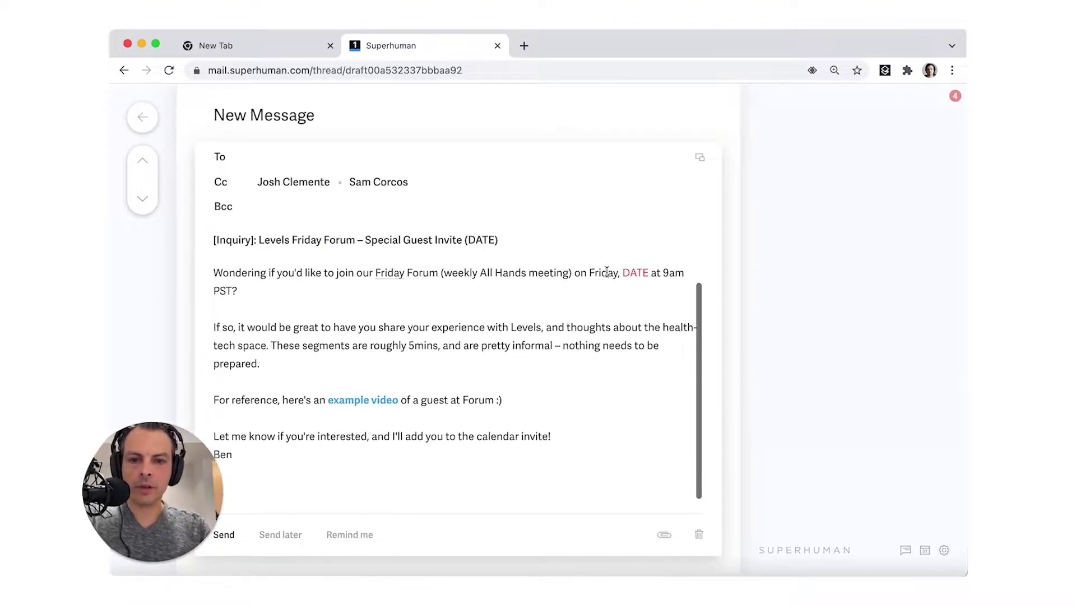
pyautogui.doubleClick(637, 273)
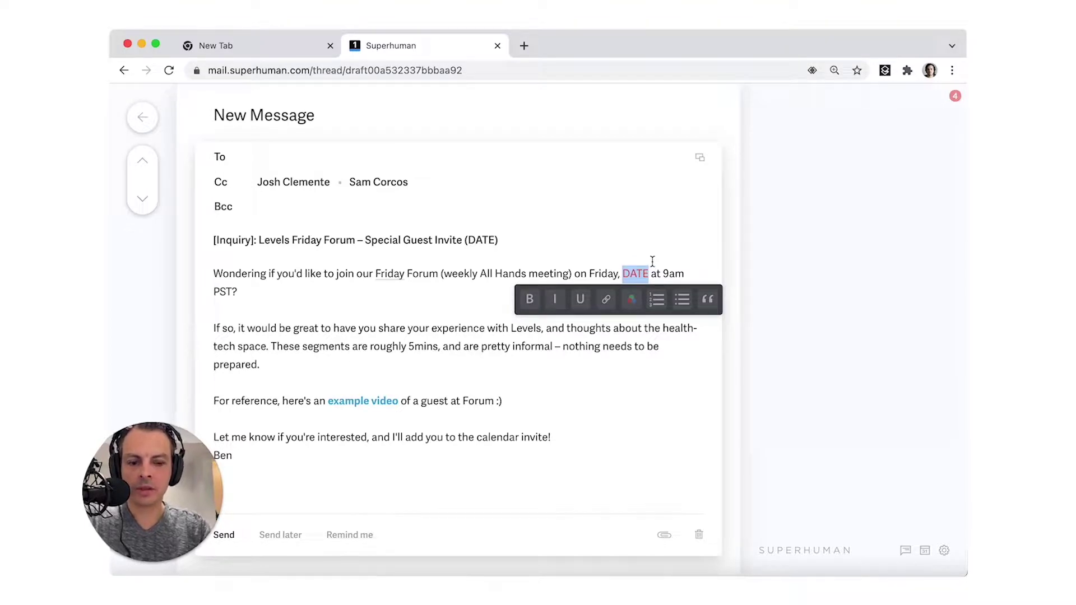
pyautogui.write('10/29')
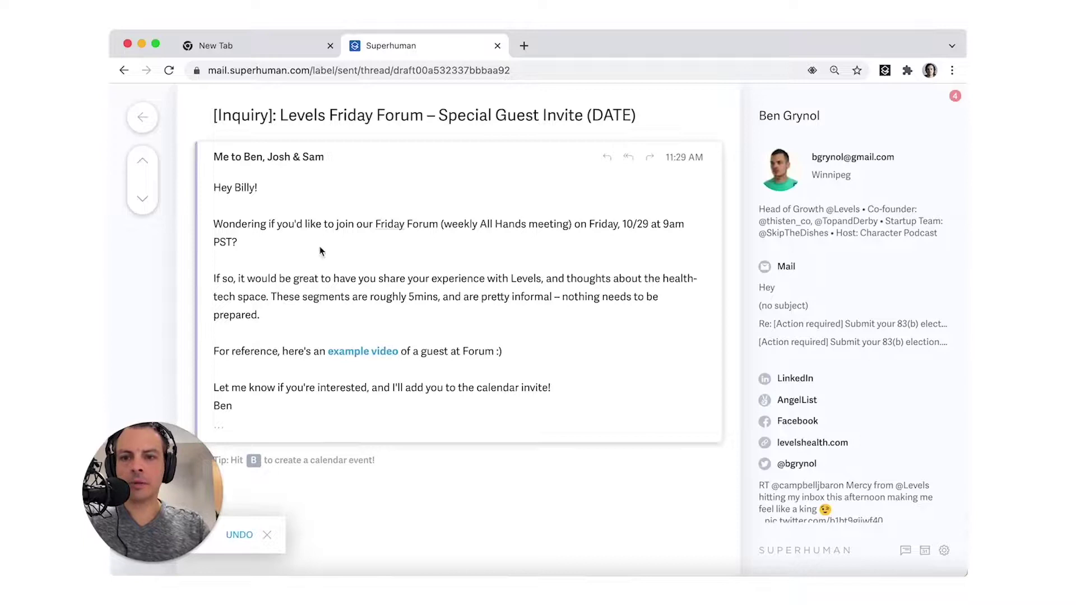
# Step: Reply all using the Forum Details – Partners snippet, then preview the Friday, Oct 29 calendar
pyautogui.press('Return')
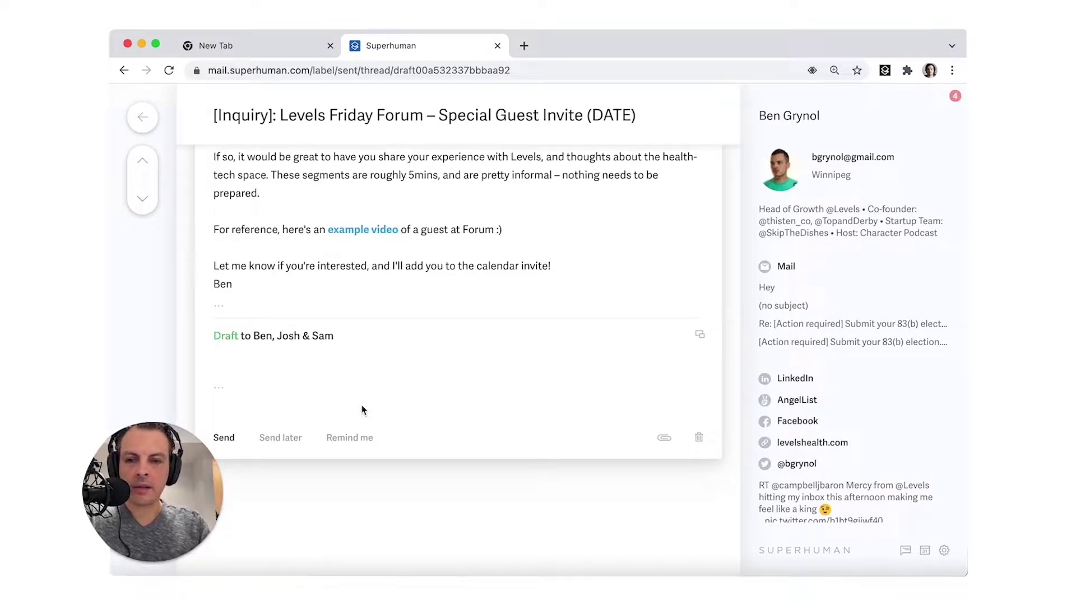
pyautogui.write(';foru')
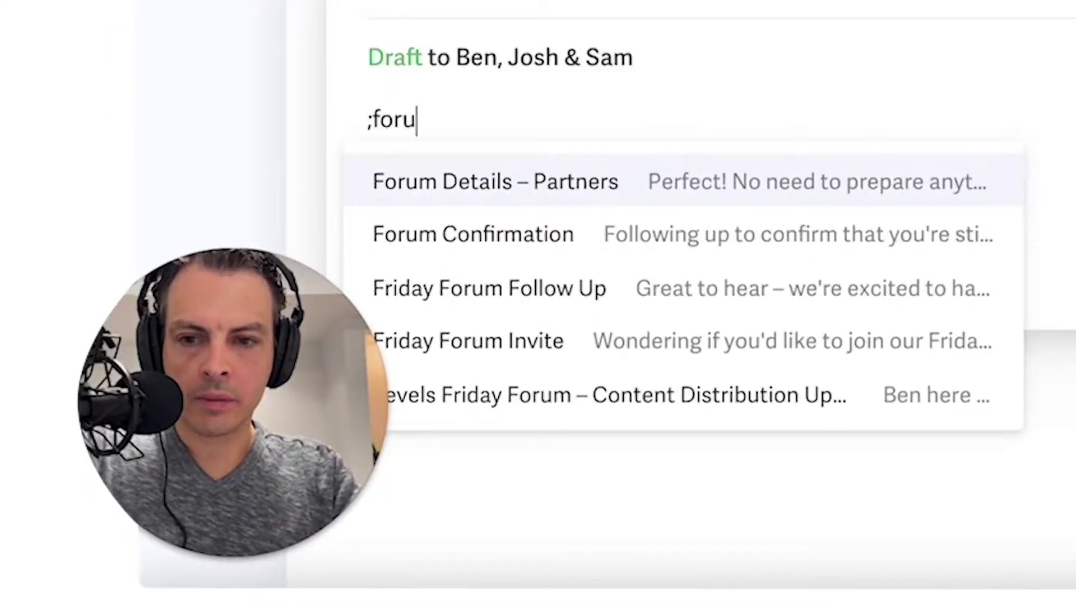
pyautogui.scroll(-1, 896, 304)
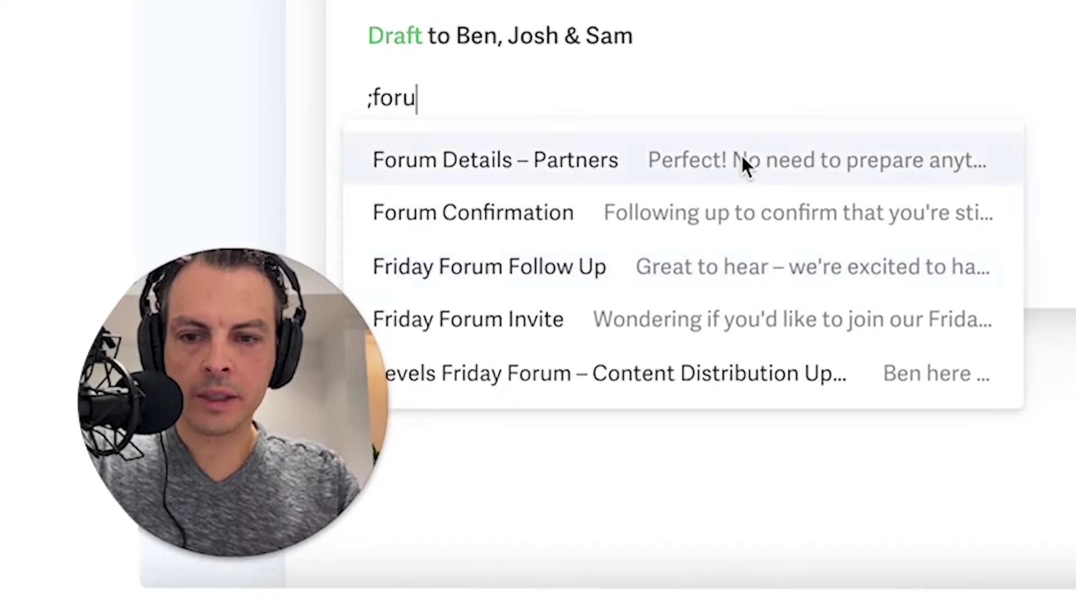
pyautogui.click(741, 154)
pyautogui.scroll(-1, 782, 299)
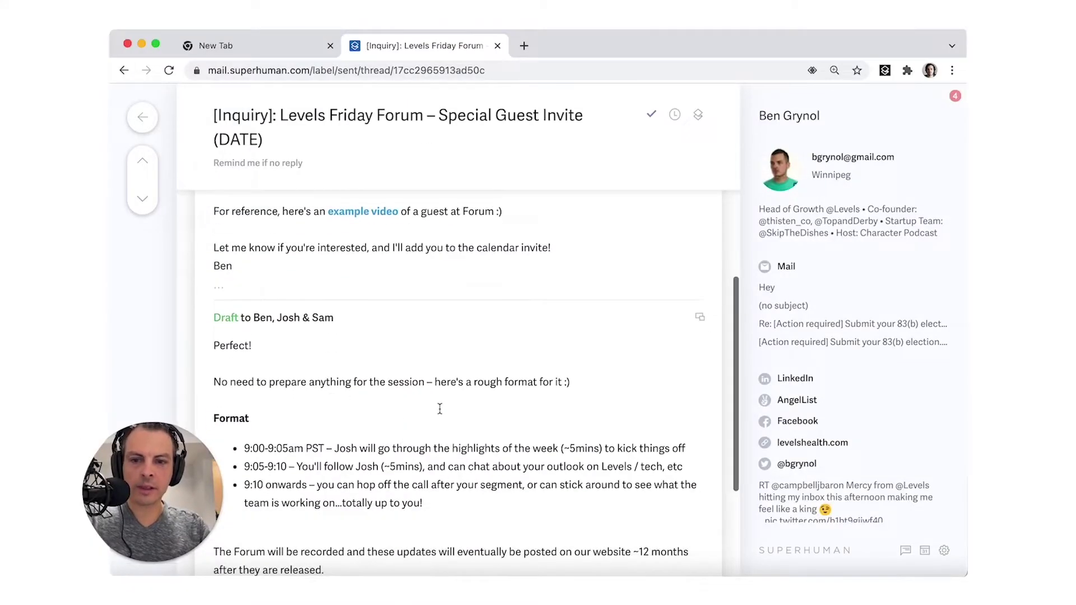
pyautogui.scroll(-2, 441, 409)
pyautogui.scroll(-3, 549, 417)
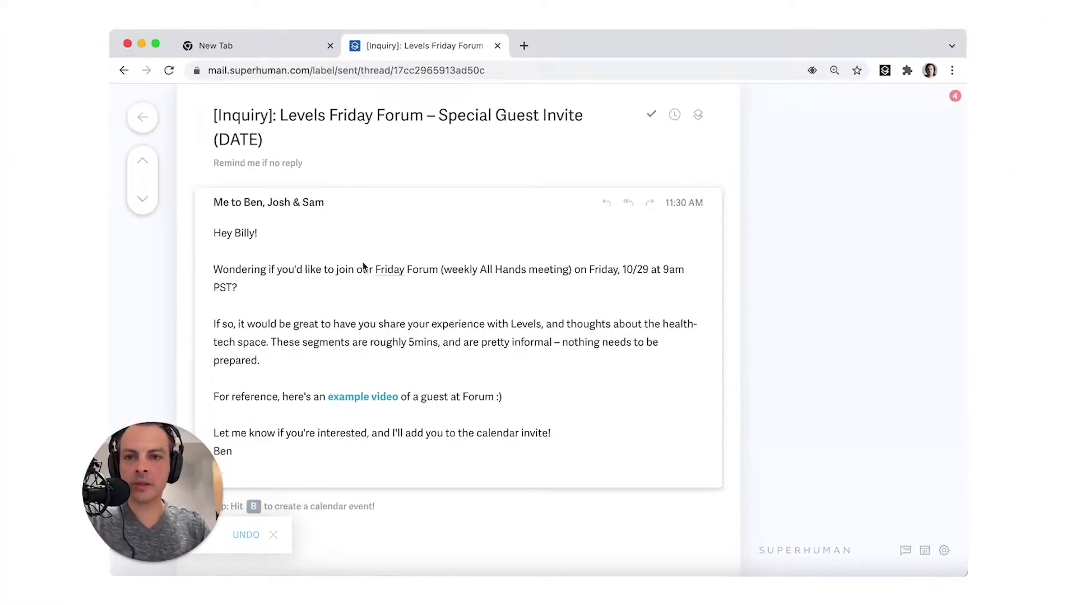
pyautogui.moveTo(377, 264)
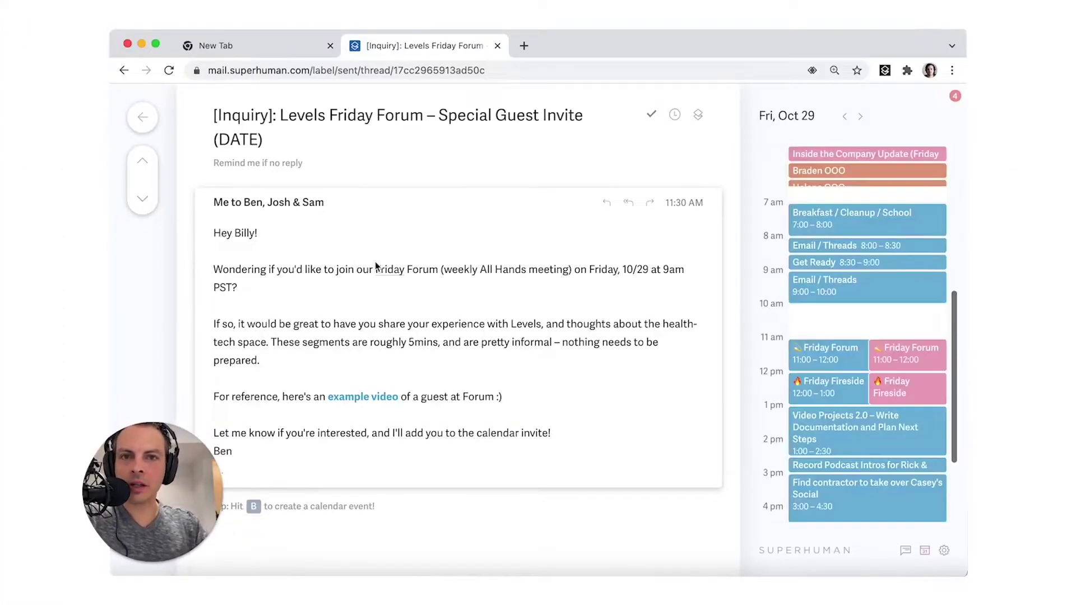